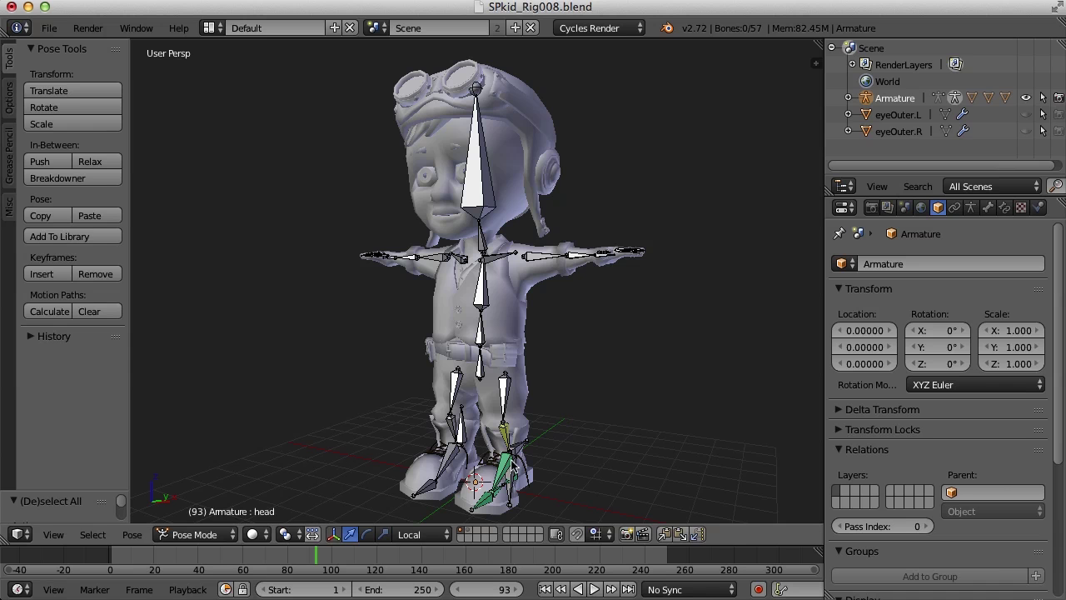
Zoom in on the index1.L bone of the left hand and turn on the display of bone names
mouse_move(627, 326)
middle_down()
mouse_move(599, 397)
mouse_move(625, 315)
middle_up()
right_click(616, 319)
key(KP_Decimal)
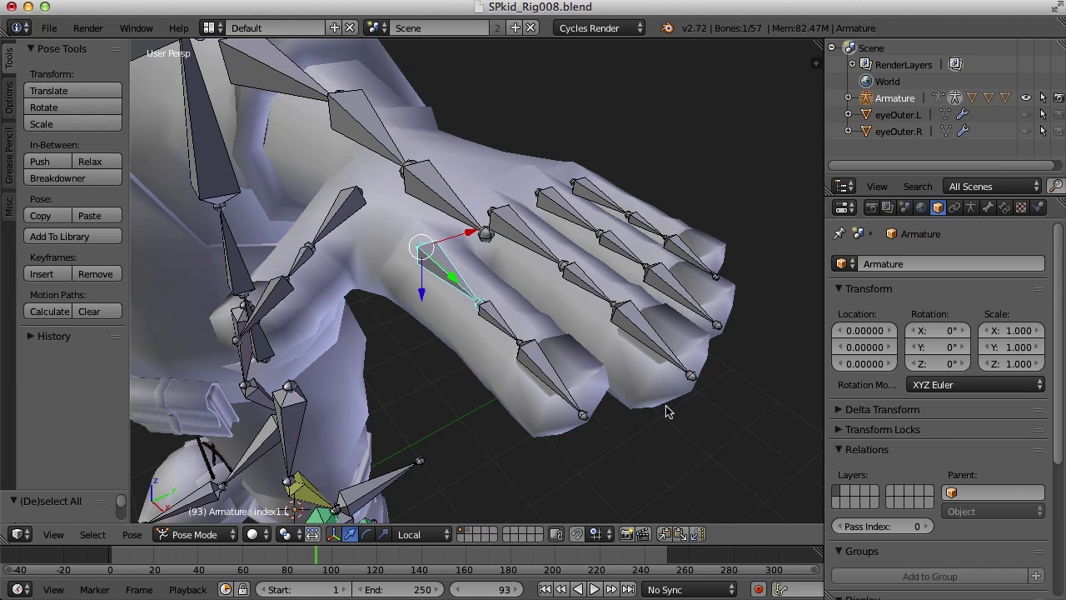
click(971, 208)
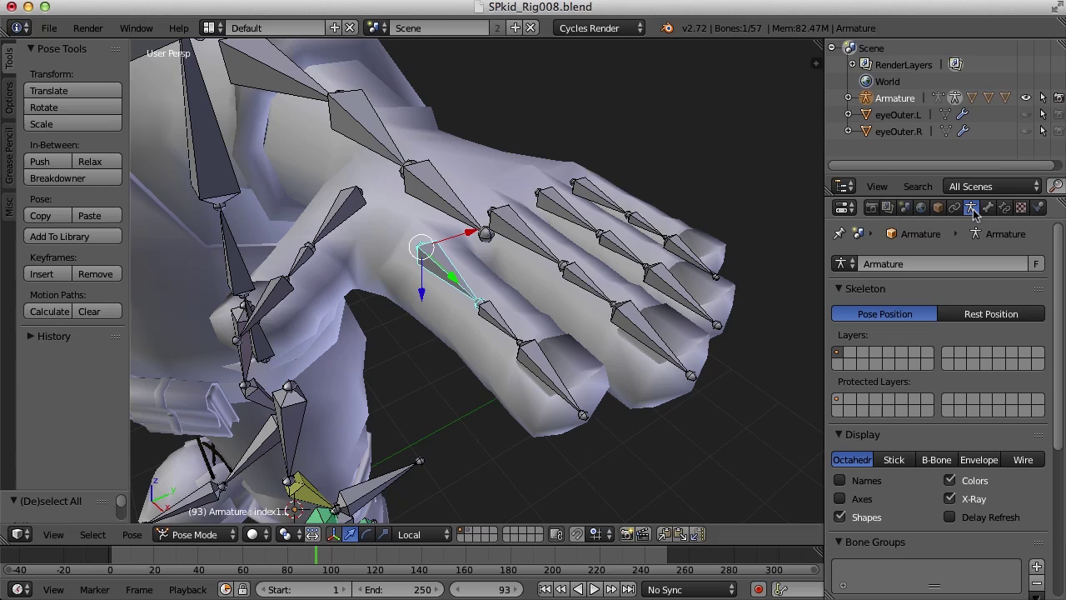
click(840, 481)
Examine the left index finger's bone chain, selecting index2.L and index3.L in turn
middle_drag(547, 453, 591, 458)
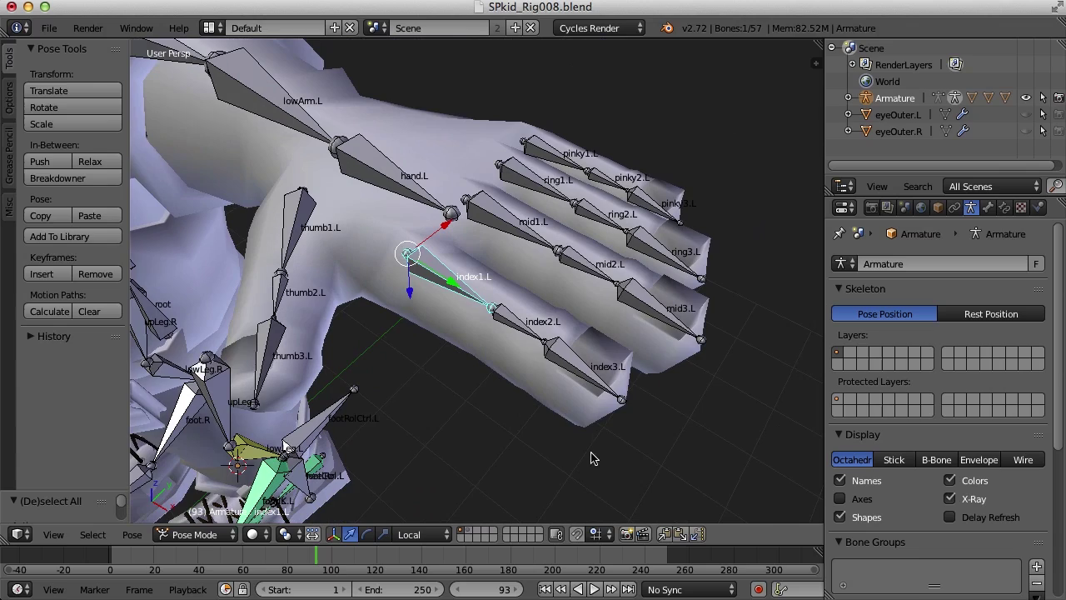
middle_drag(630, 405, 529, 439)
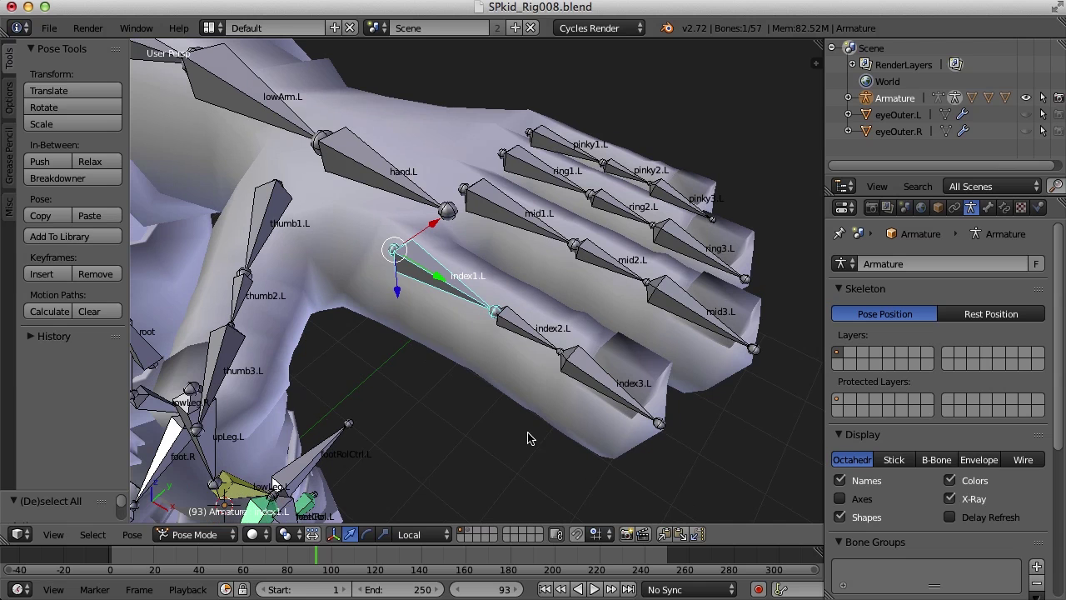
middle_drag(548, 355, 541, 358)
right_click(540, 334)
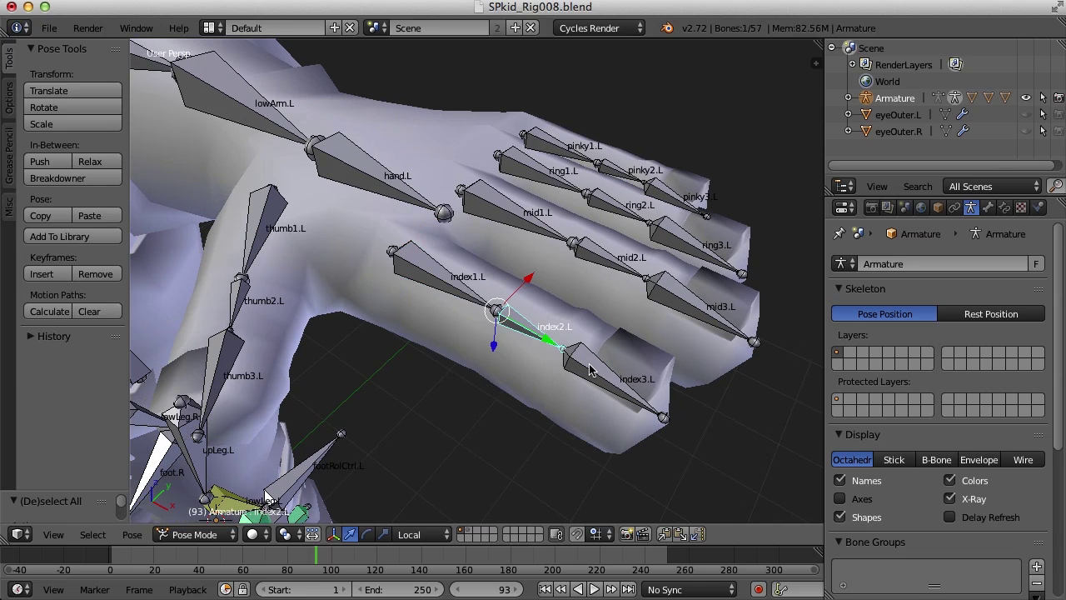
right_click(593, 371)
middle_drag(554, 399, 596, 374)
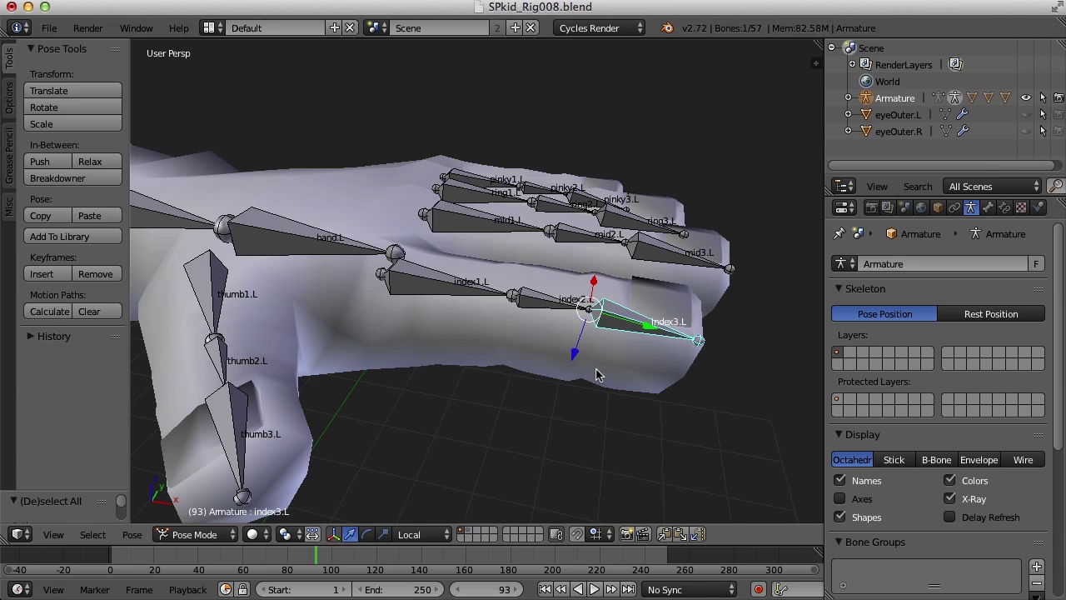
middle_drag(620, 368, 594, 352)
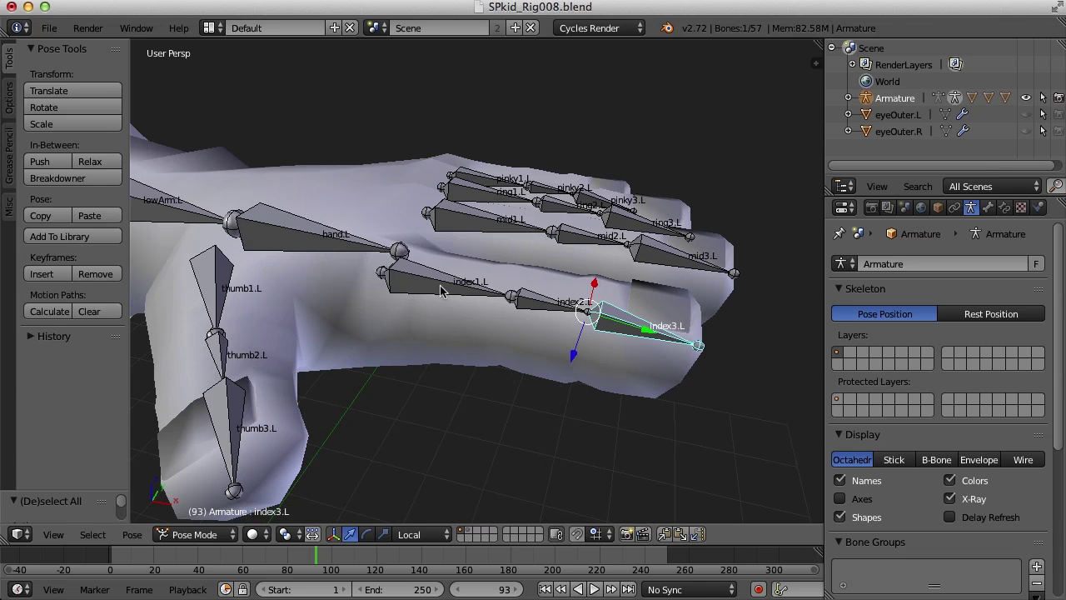
Curl the left index finger by rotating index1.L, index2.L and index3.L downward one after another
right_click(440, 285)
key(r)
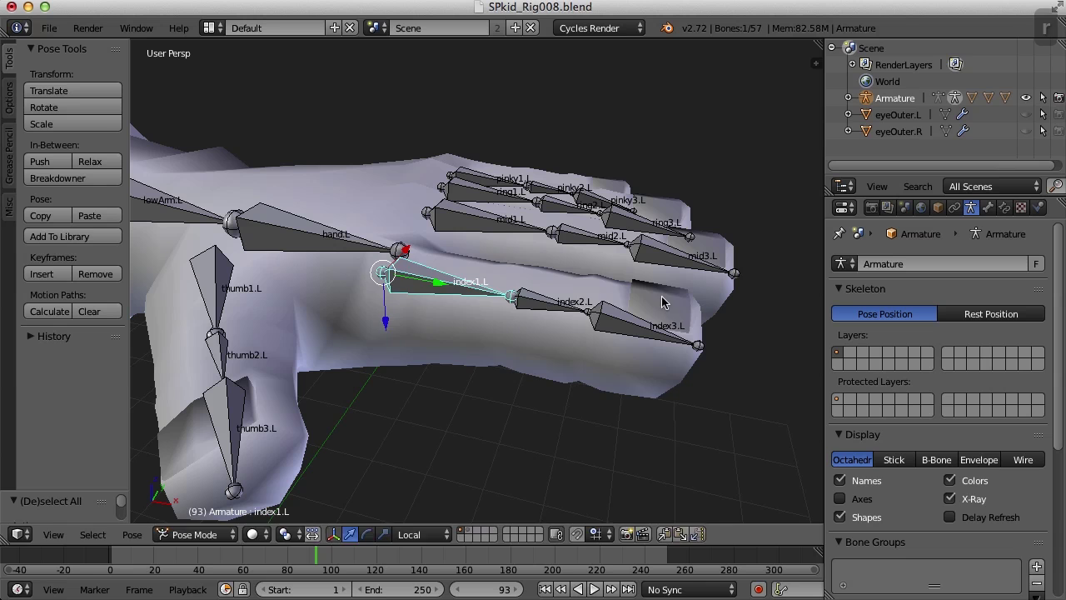
click(638, 361)
right_click(561, 351)
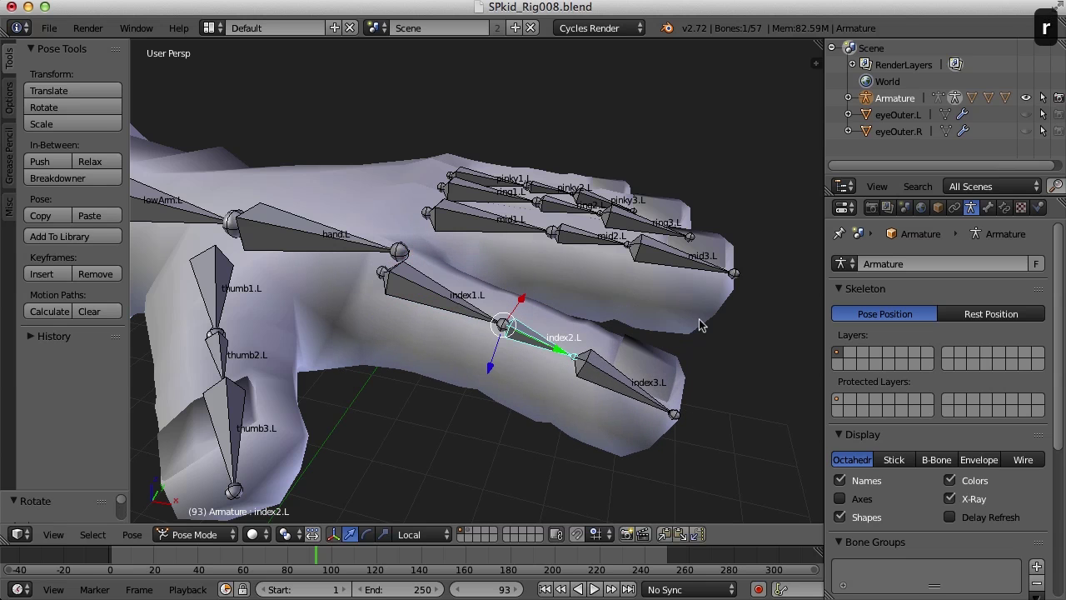
key(r)
click(649, 400)
right_click(598, 432)
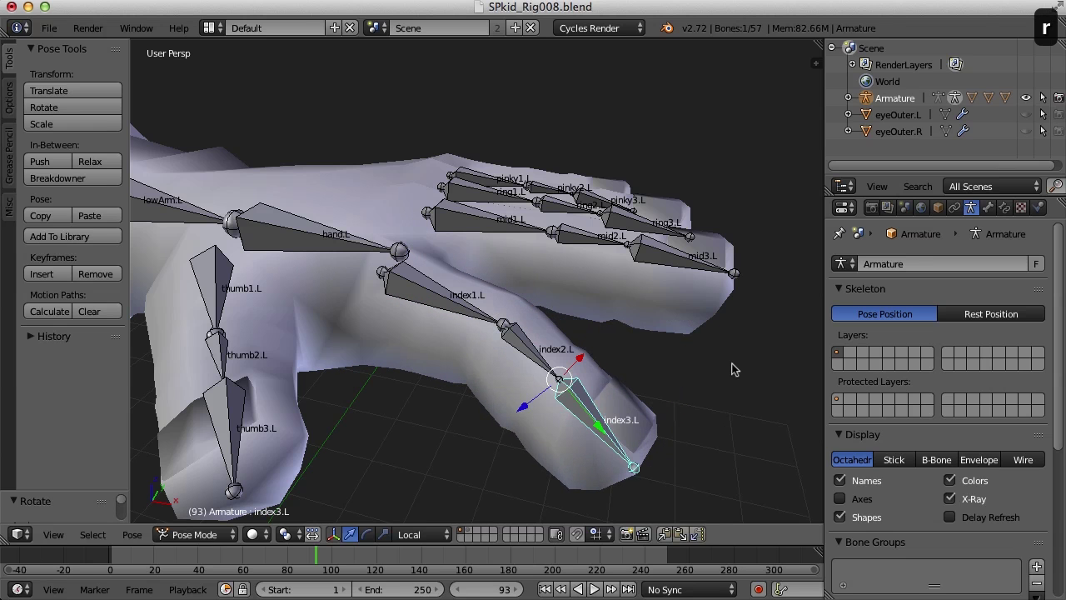
key(r)
click(665, 406)
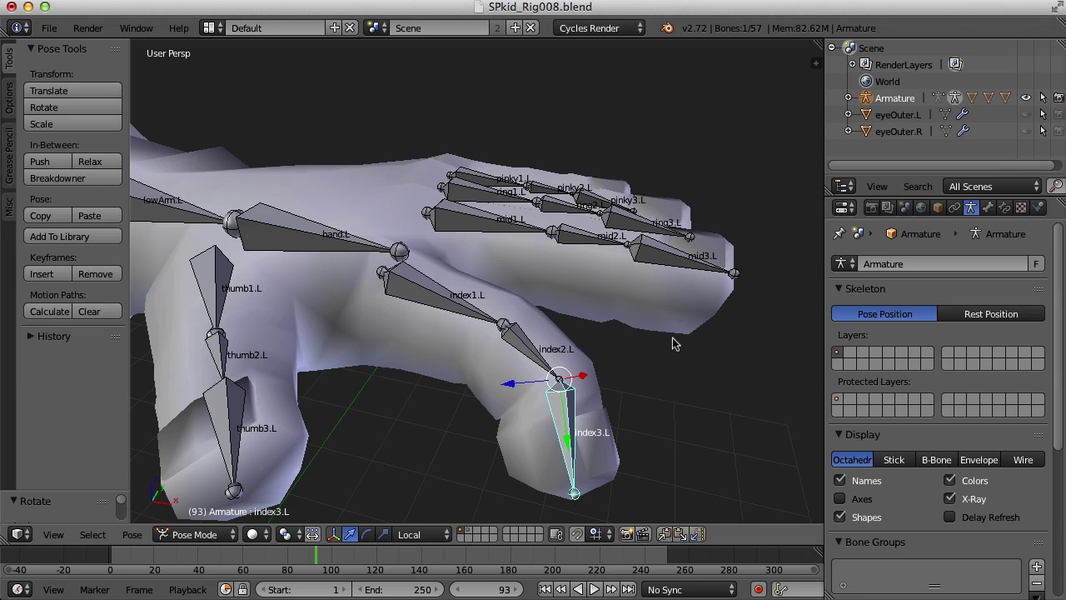
Clear the pose rotation of all bones and deselect everything
key(a)
key(a)
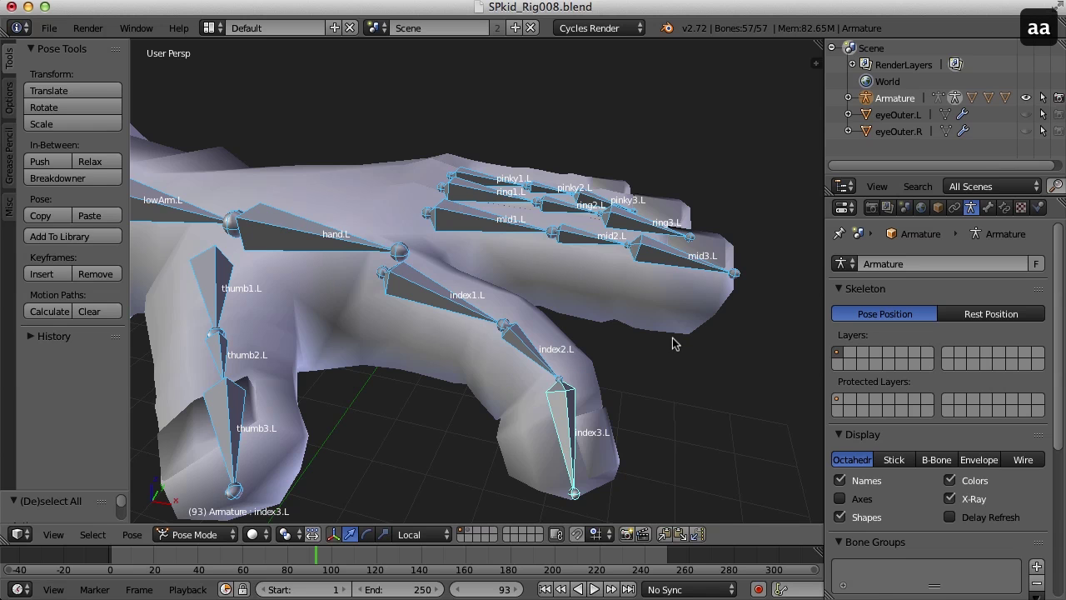
key(alt+r)
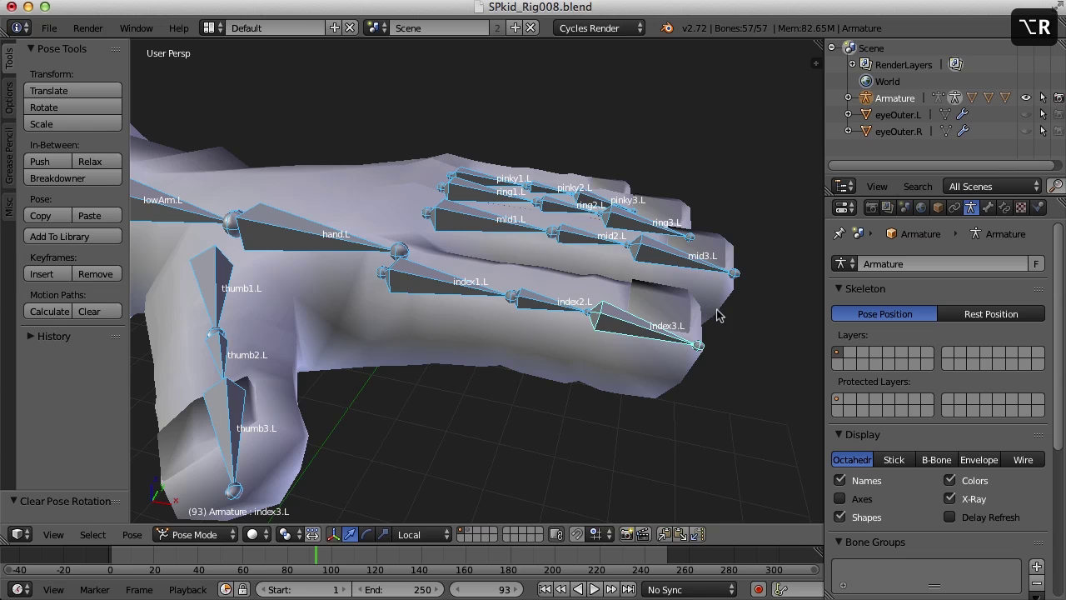
middle_drag(723, 312, 781, 337)
scroll(688, 340, up, 1)
key(a)
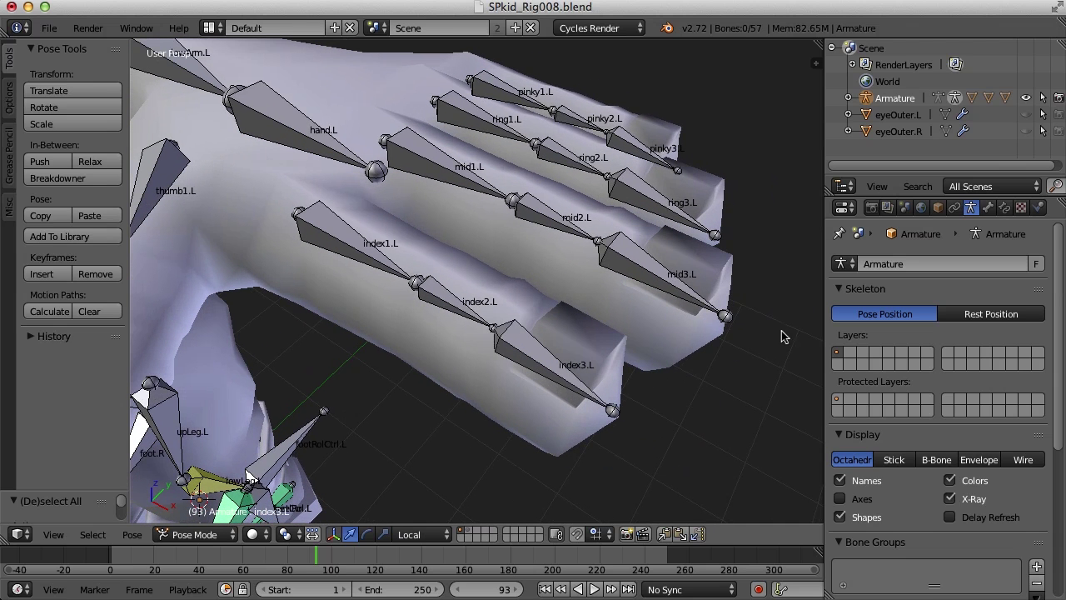
Select index2.L, add index3.L as the active bone, and give index3.L a Copy Rotation constraint
right_click(441, 306)
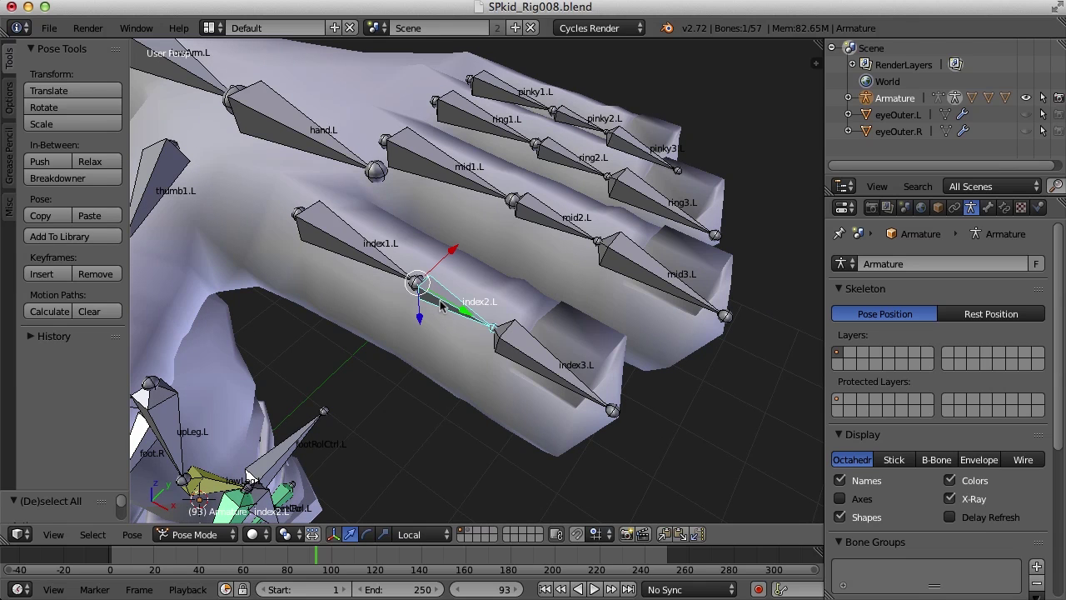
shift+right_click(539, 356)
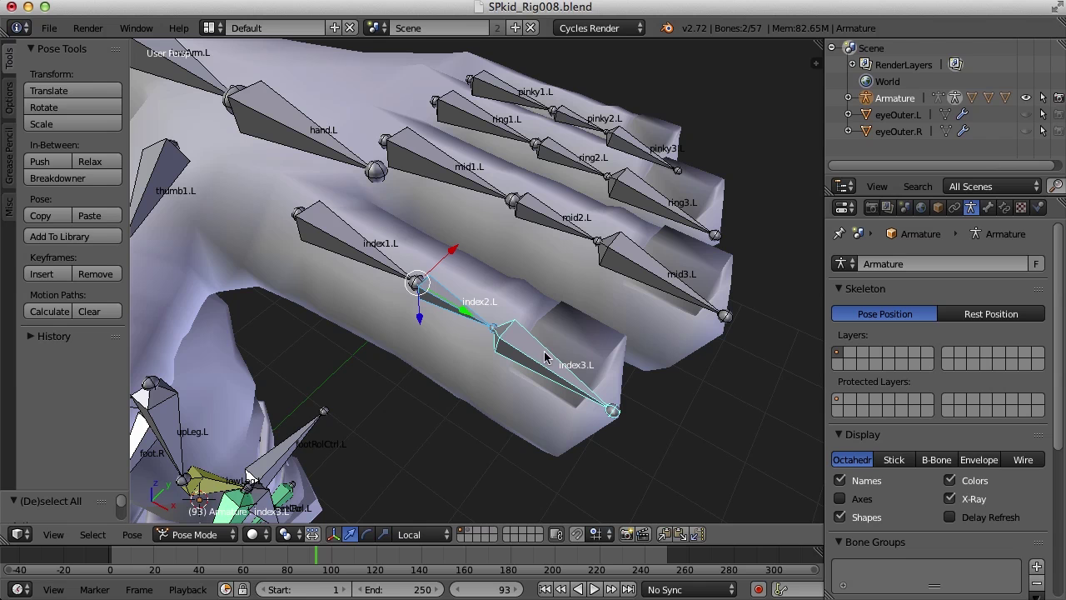
click(1005, 210)
click(962, 265)
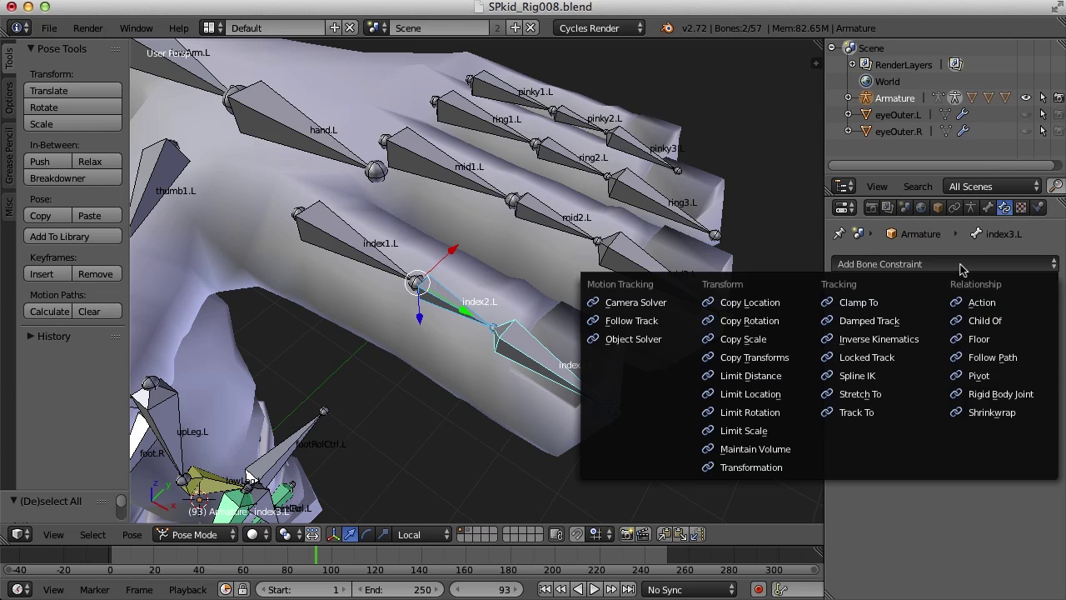
click(762, 324)
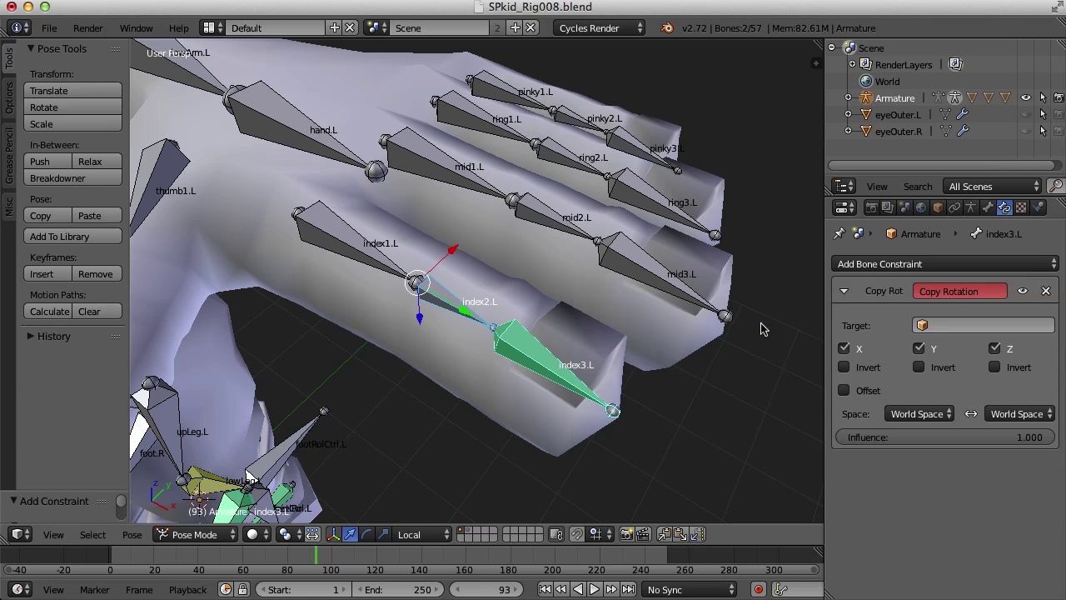
Set both spaces of index3.L's Copy Rotation constraint to Local Space and restrict it to the X axis
click(920, 416)
click(921, 379)
click(989, 414)
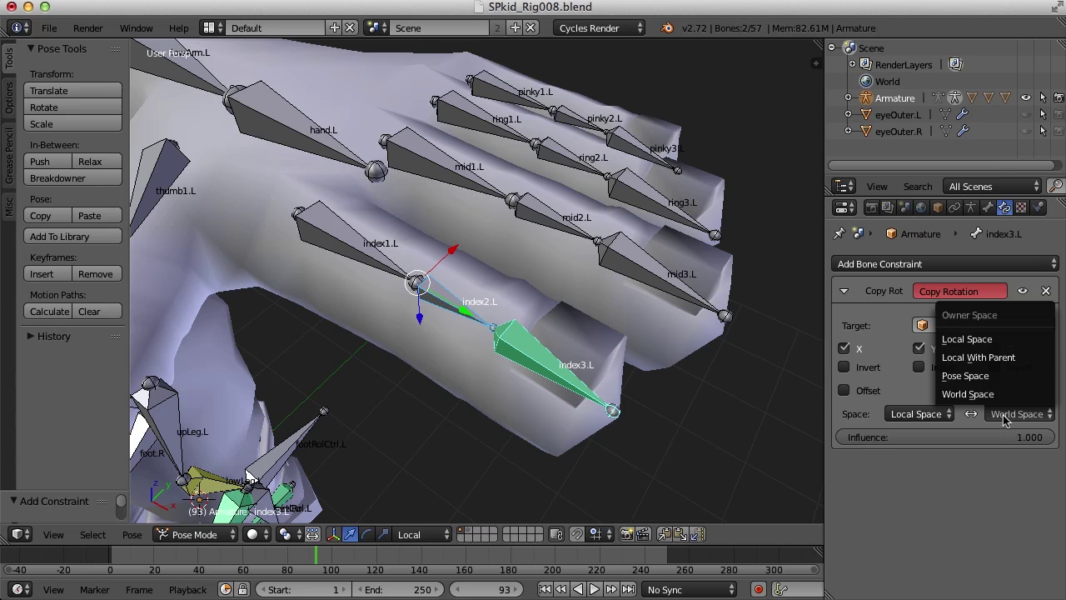
click(998, 340)
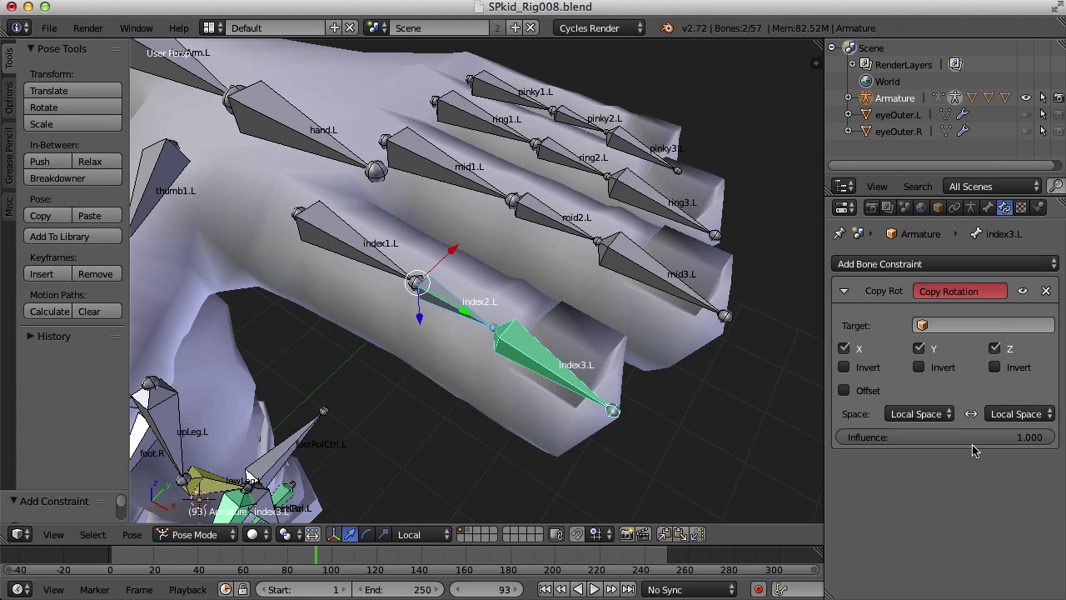
click(919, 349)
click(995, 349)
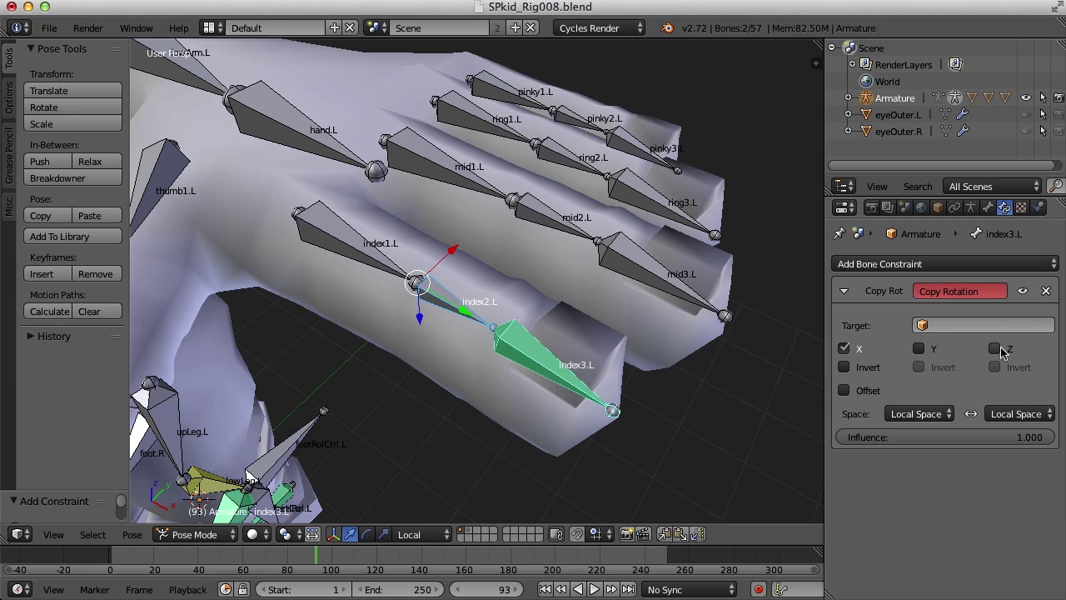
Target index3.L's Copy Rotation constraint at the Armature object's index2.L bone
click(925, 325)
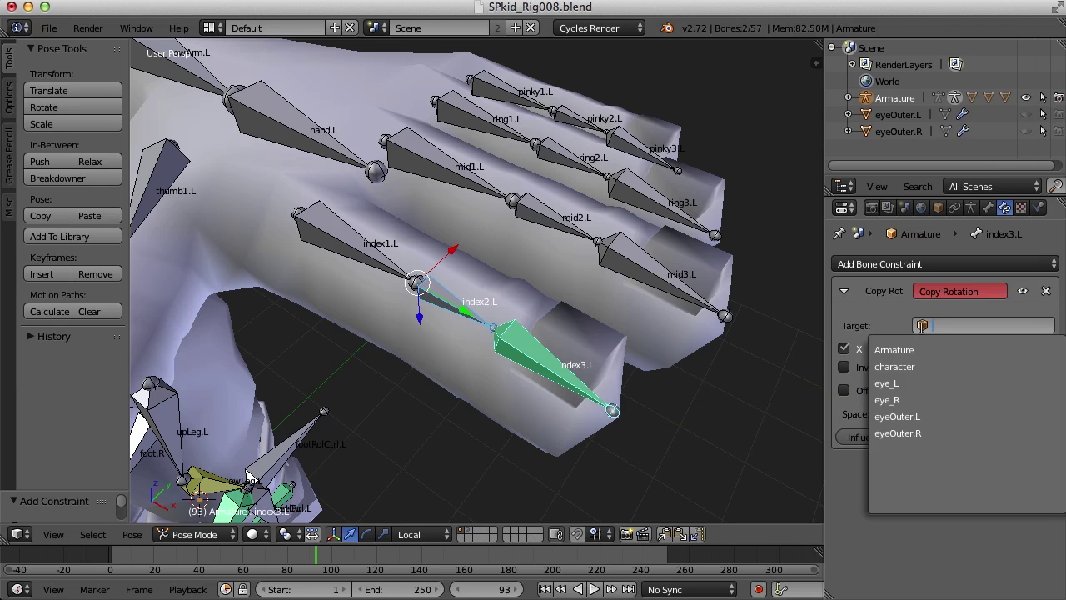
click(920, 349)
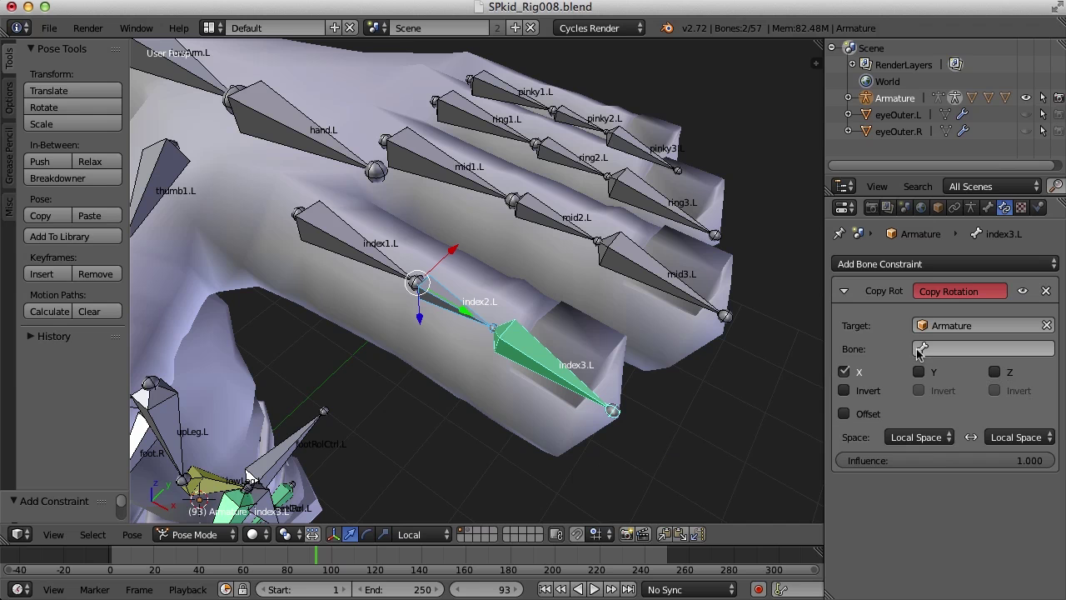
click(922, 350)
text(ind)
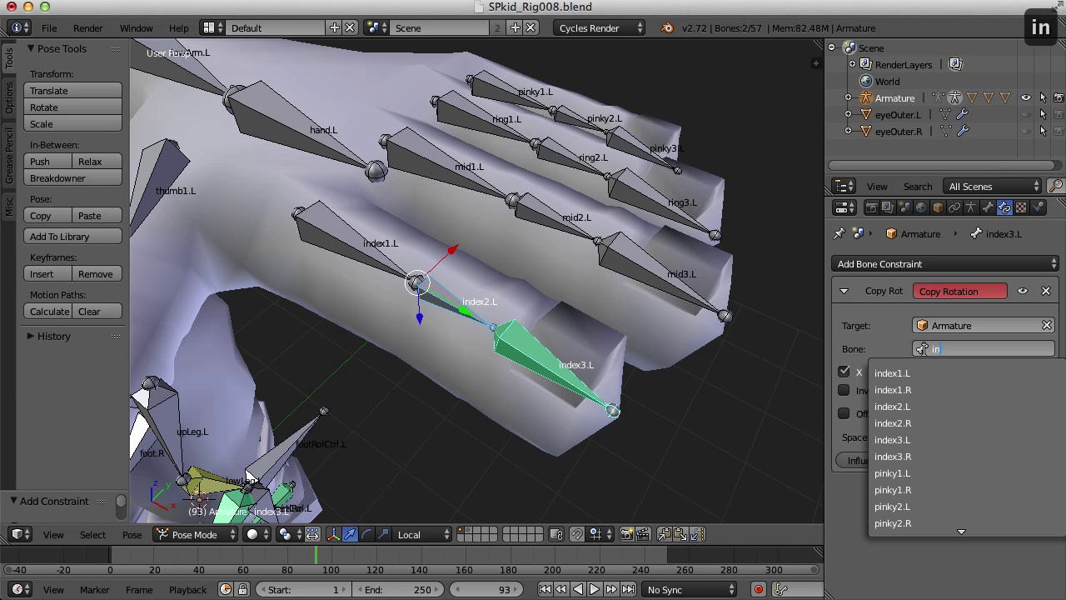
click(925, 406)
Test the constraint by rotating index2.L freely, then cancel the rotation
middle_drag(533, 466, 574, 379)
right_click(457, 304)
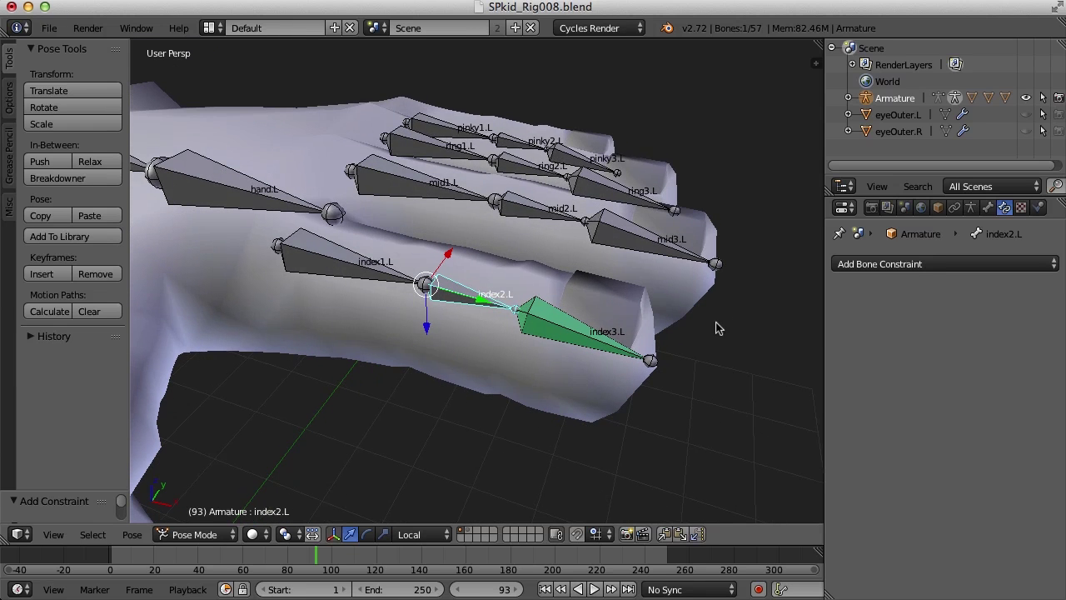
middle_drag(673, 365, 737, 298)
key(r)
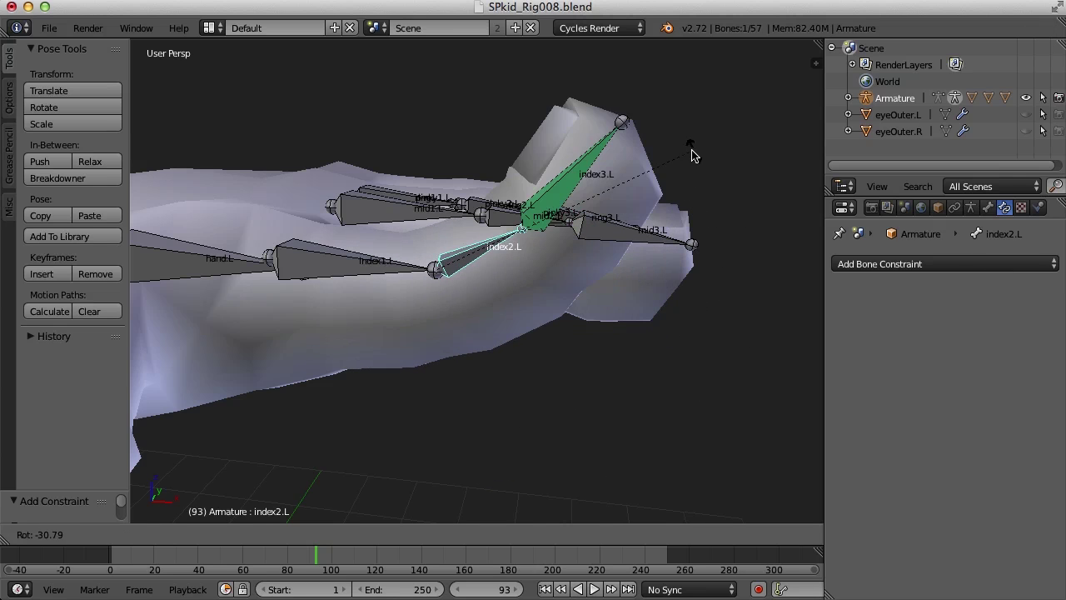
right_click(619, 407)
Select index1.L, add index2.L as the active bone, and give index2.L a Copy Rotation constraint
middle_drag(723, 302, 673, 340)
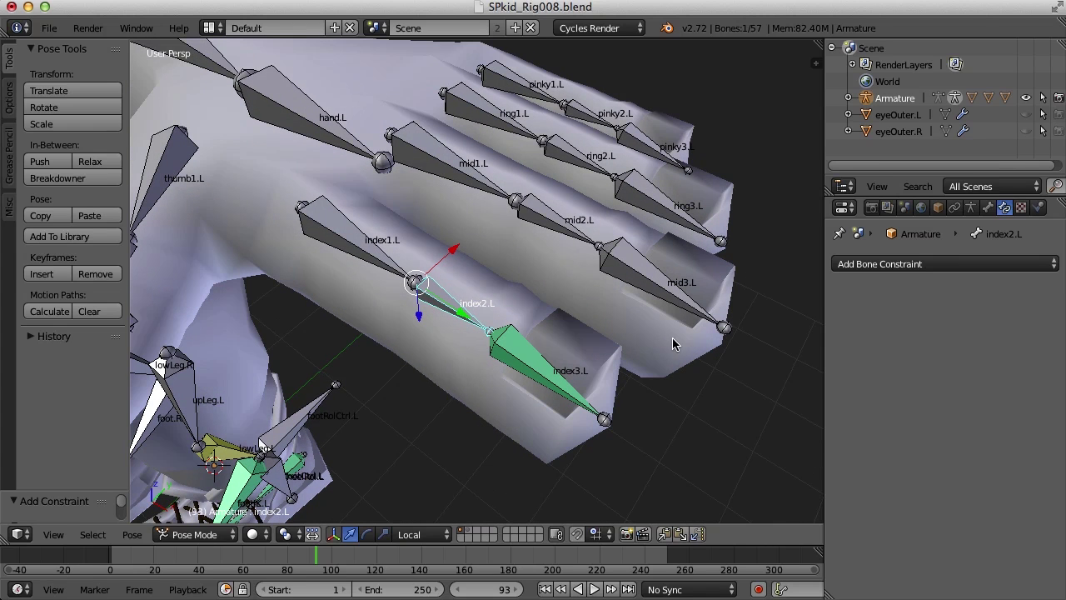
right_click(344, 240)
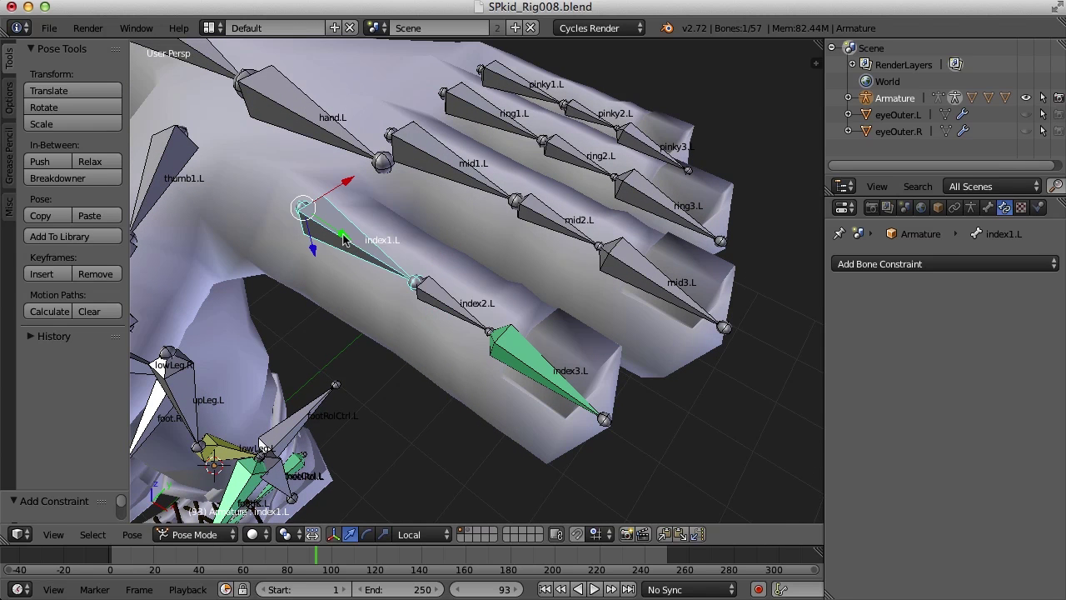
shift+right_click(450, 308)
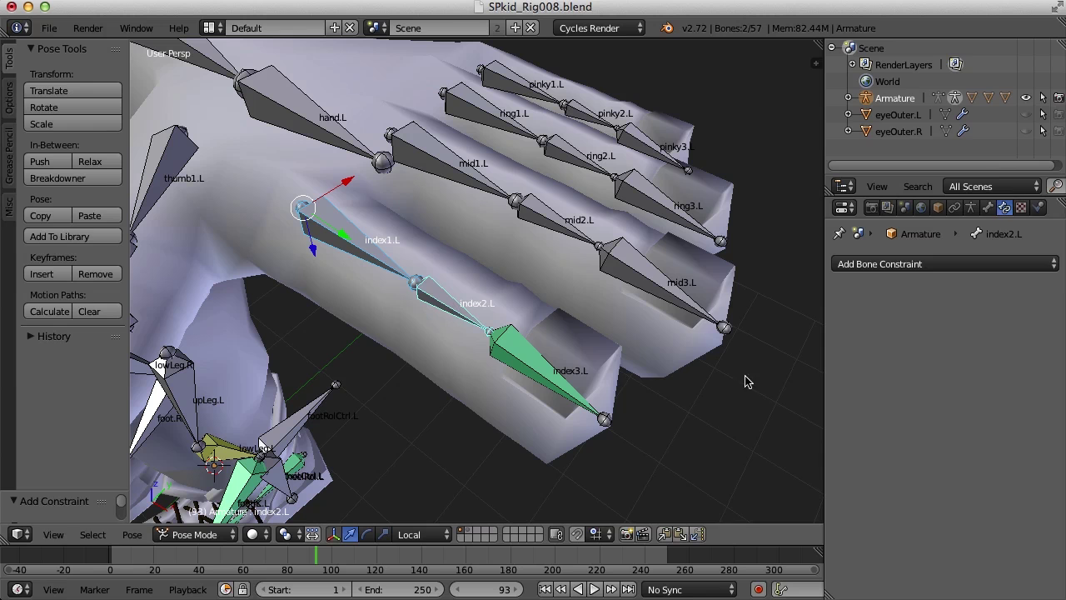
click(964, 264)
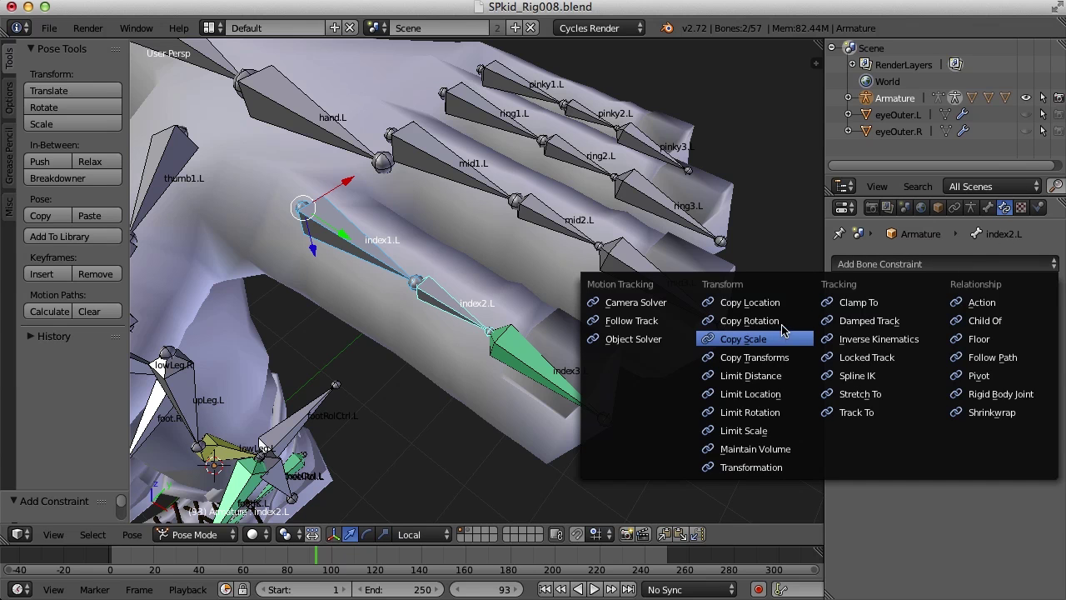
click(749, 320)
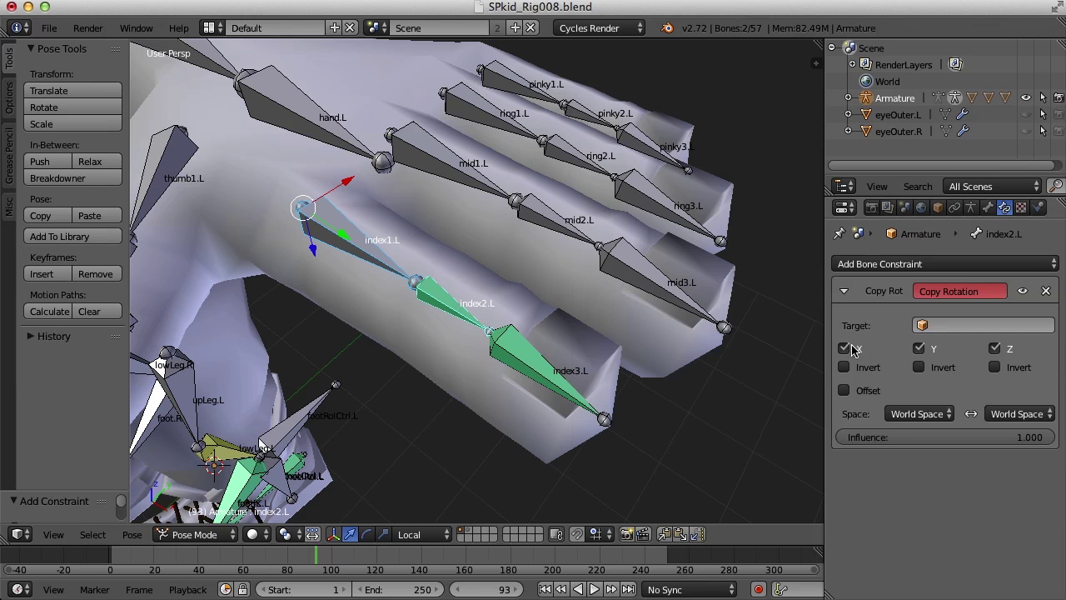
Target index2.L's Copy Rotation constraint at the Armature object's index1.L bone
click(924, 325)
click(920, 349)
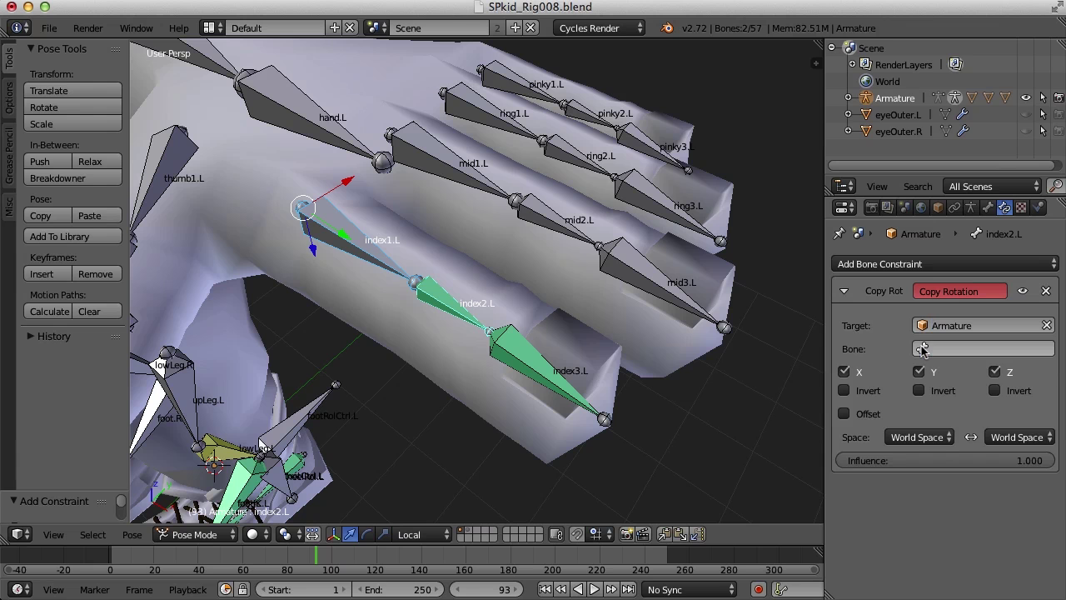
click(926, 349)
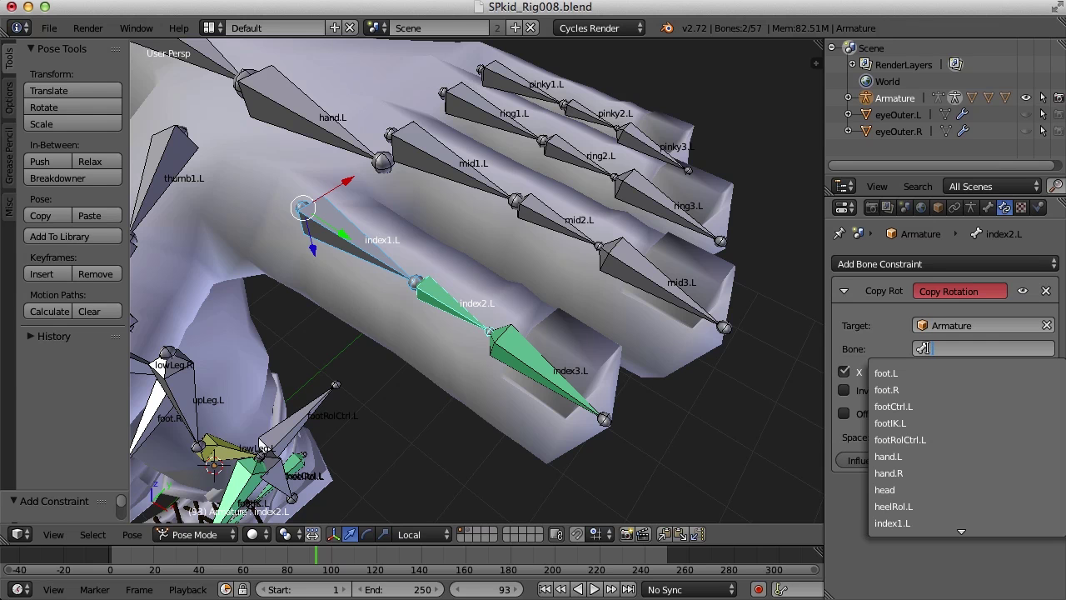
text(ind)
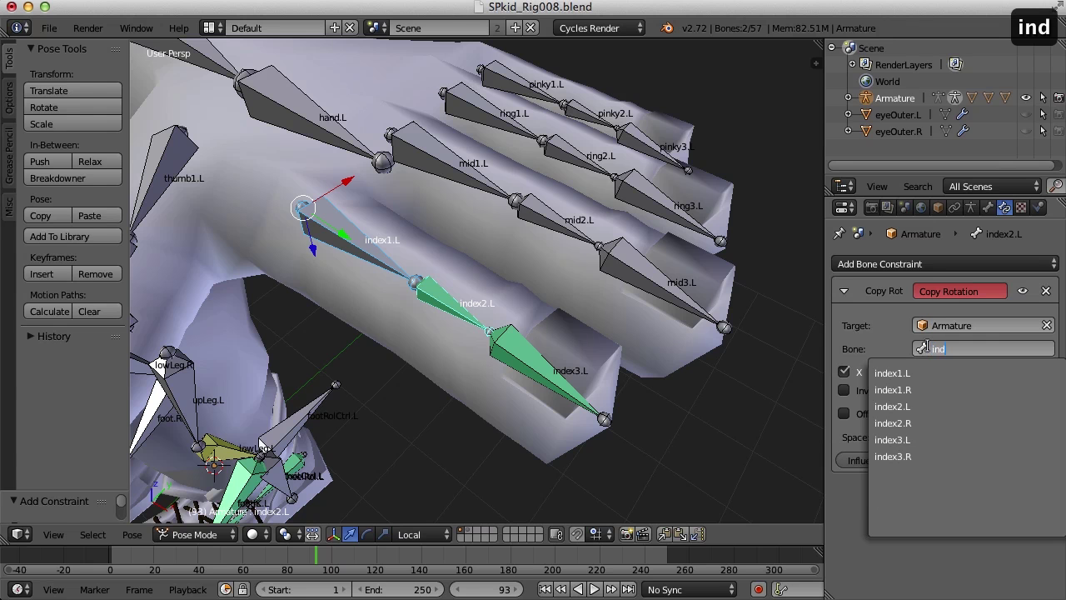
click(914, 373)
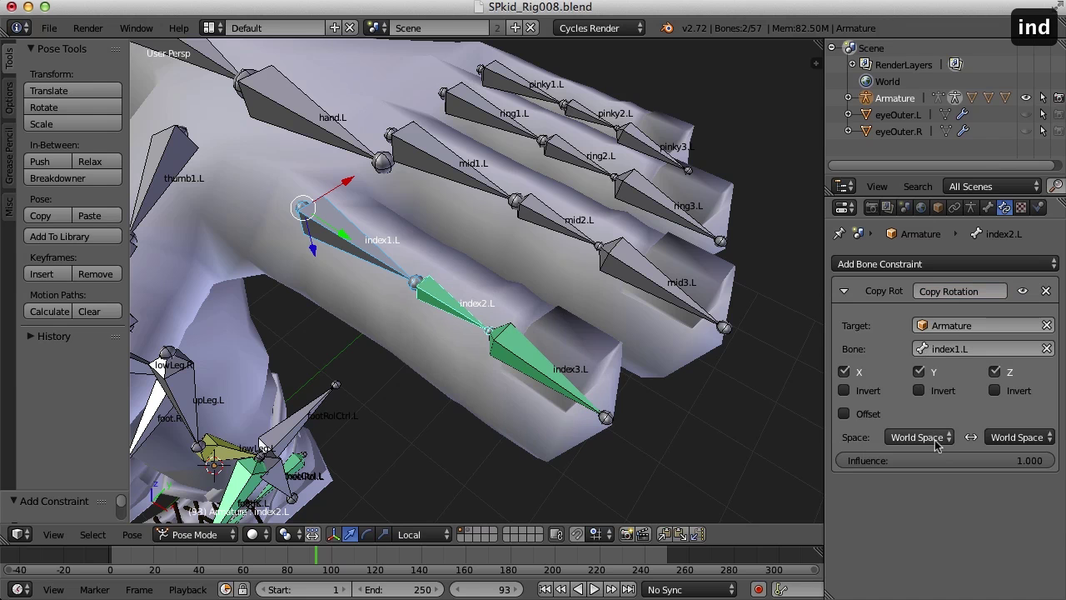
Set index2.L's Copy Rotation constraint to Local Space for both target and owner, copying only the X axis
click(934, 439)
click(903, 364)
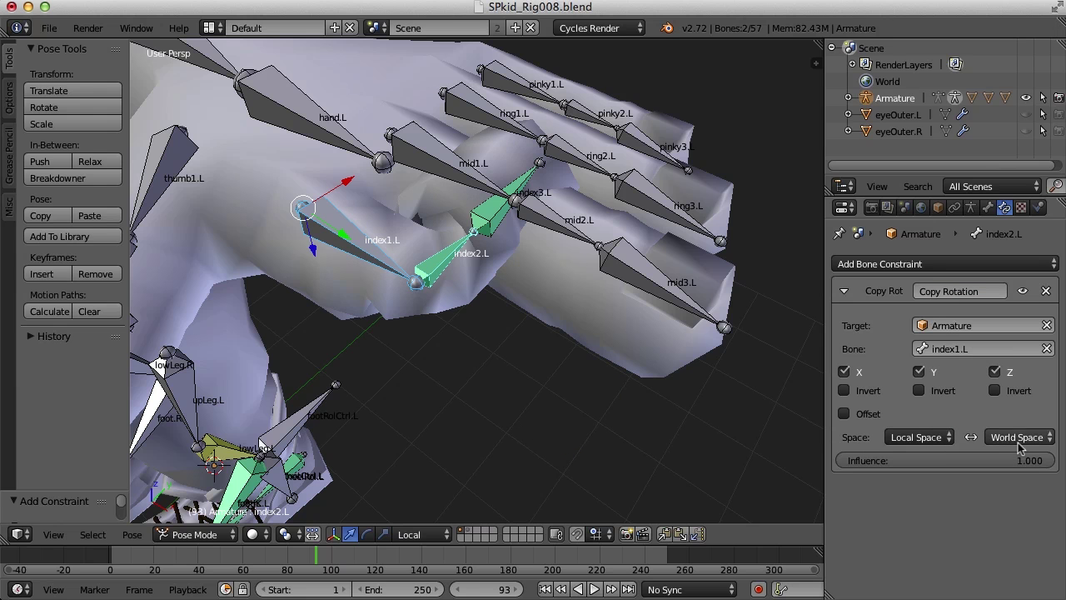
click(1019, 441)
click(964, 363)
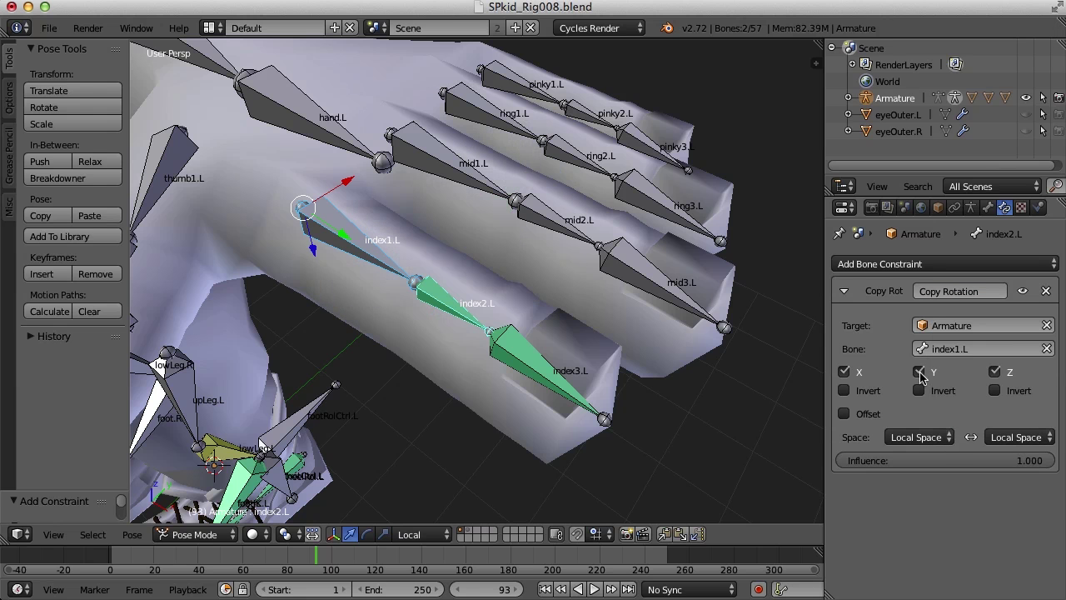
click(918, 372)
click(994, 373)
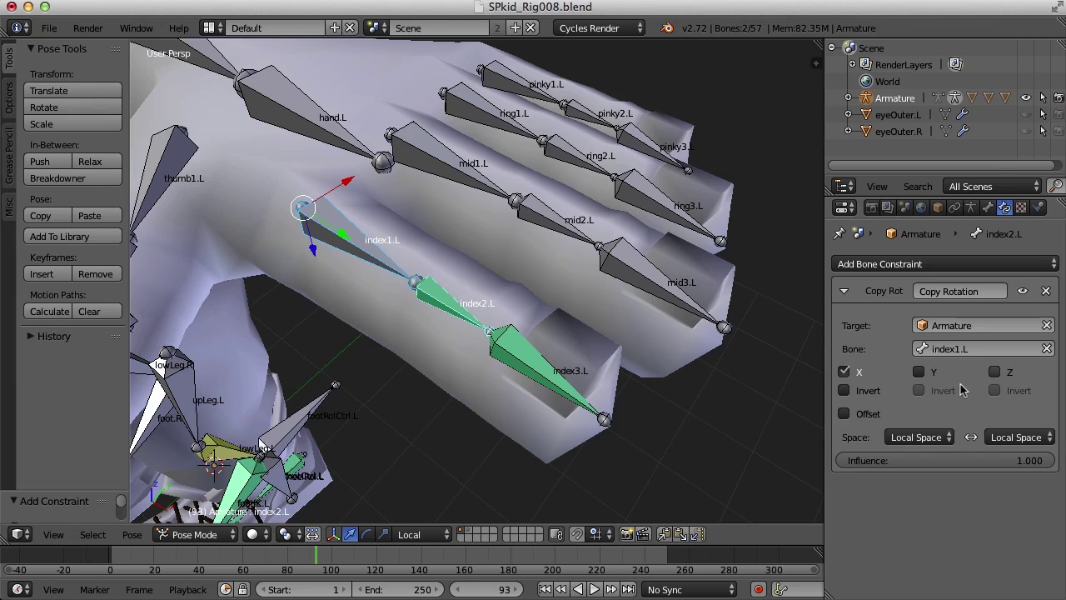
Test the finger's curl by rotating index1.L downward and upward from side views, cancelling each rotation
middle_drag(675, 392, 712, 396)
right_click(378, 286)
mouse_move(637, 332)
middle_down()
mouse_move(619, 334)
mouse_move(621, 324)
middle_up()
middle_drag(759, 263, 736, 311)
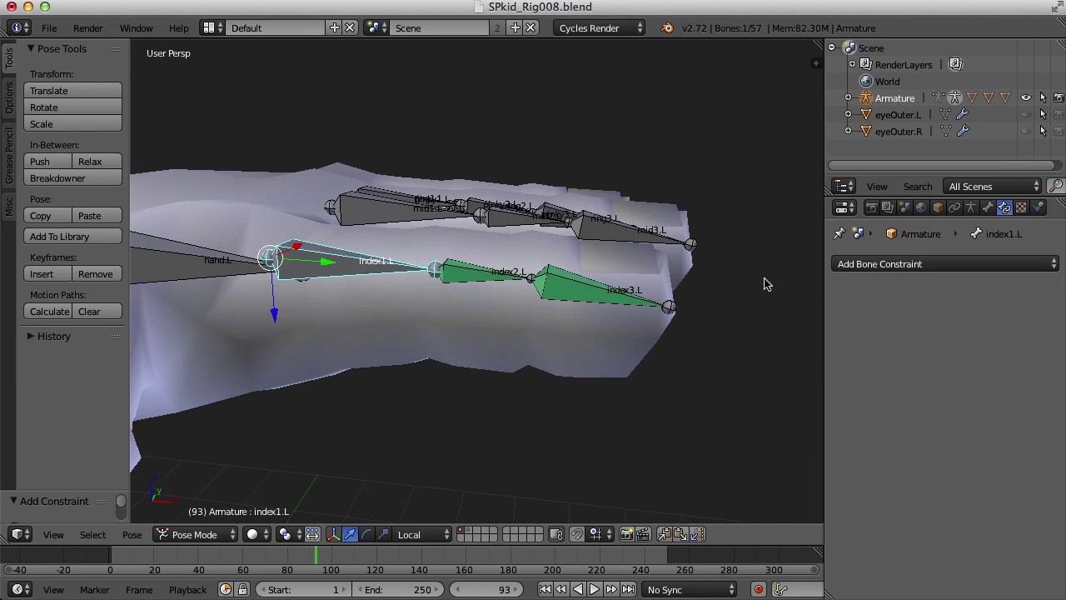
key(r)
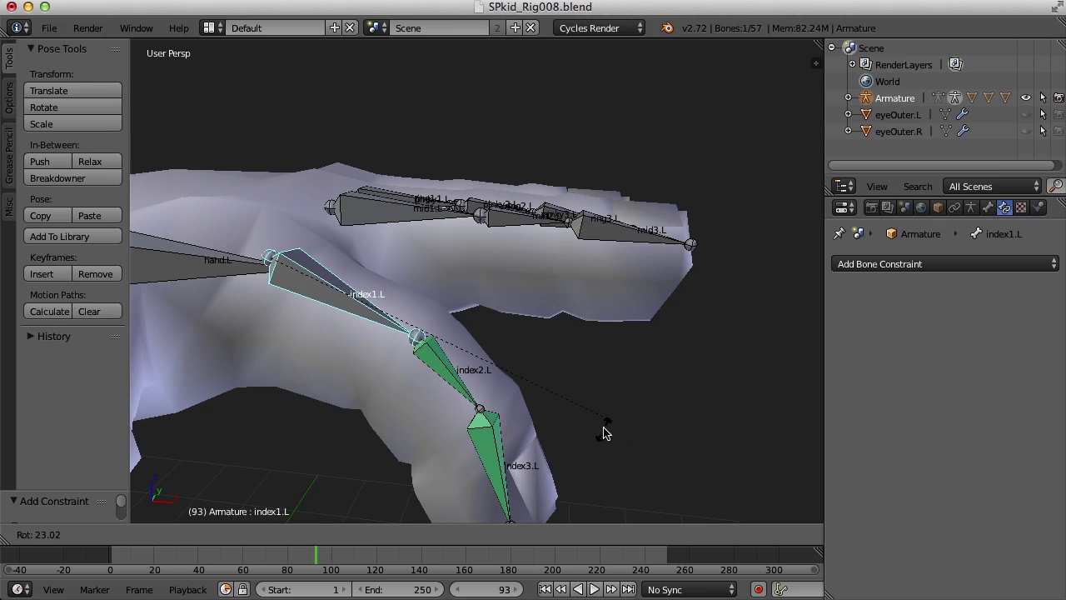
key(Escape)
middle_drag(602, 426, 686, 404)
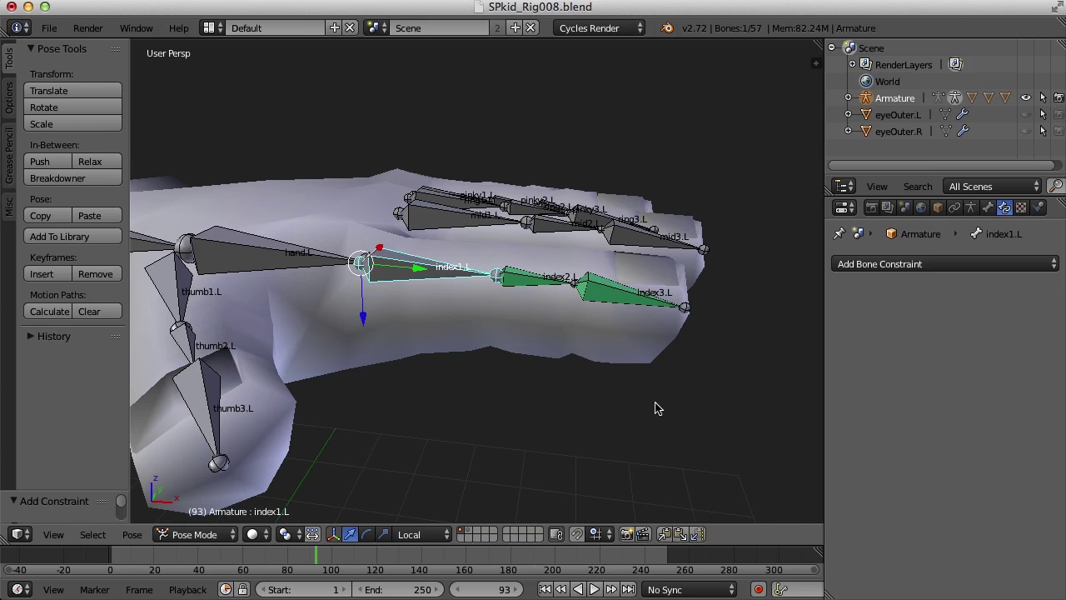
key(r)
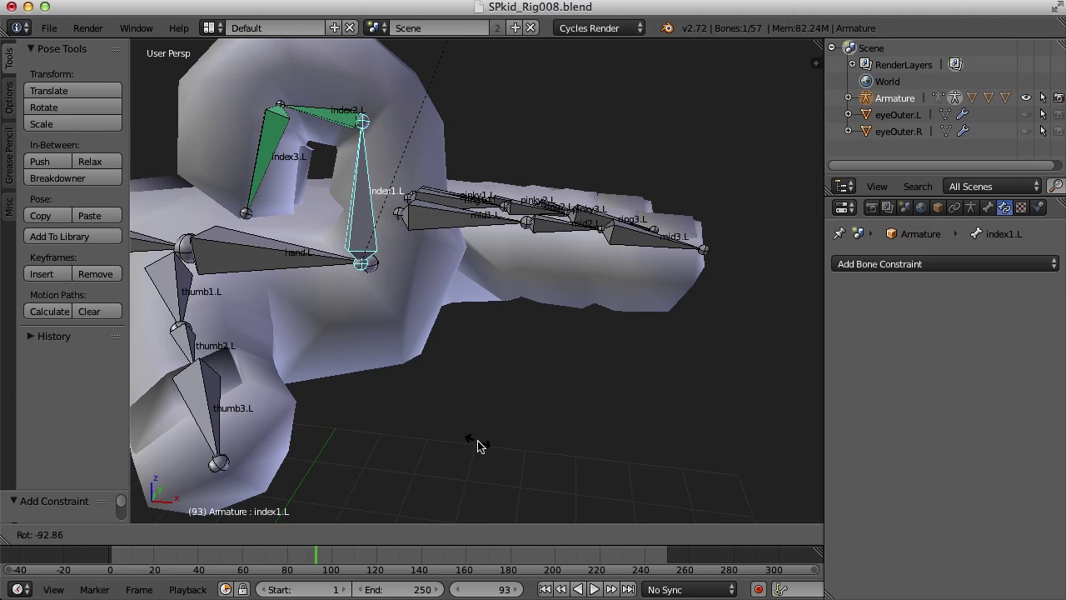
key(Escape)
Add a Limit Rotation constraint to index2.L, enable Limit X and convert it to Local Space
middle_drag(618, 428, 683, 458)
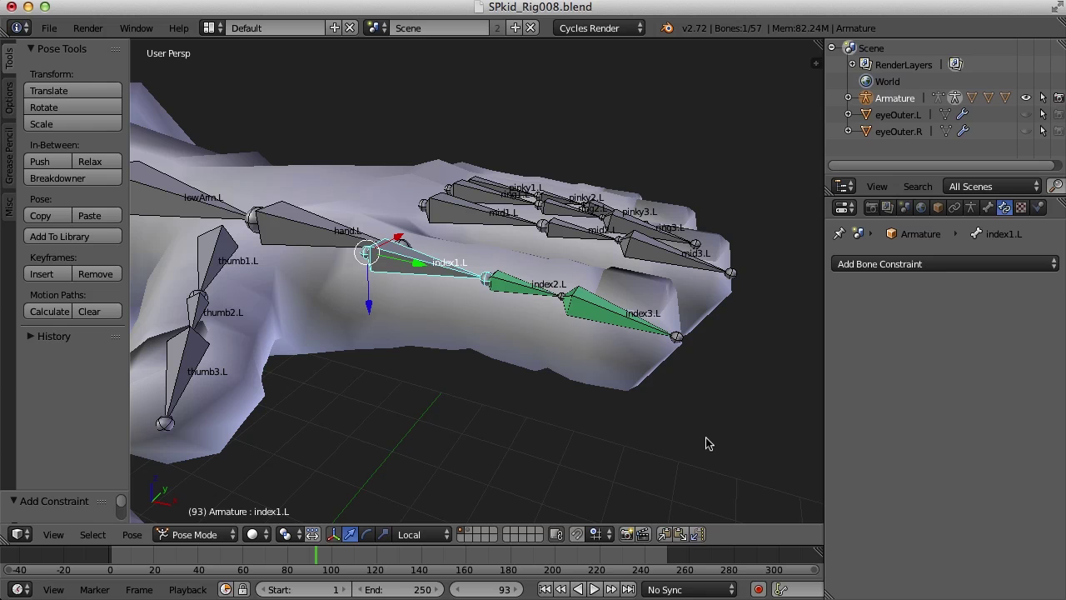
right_click(517, 289)
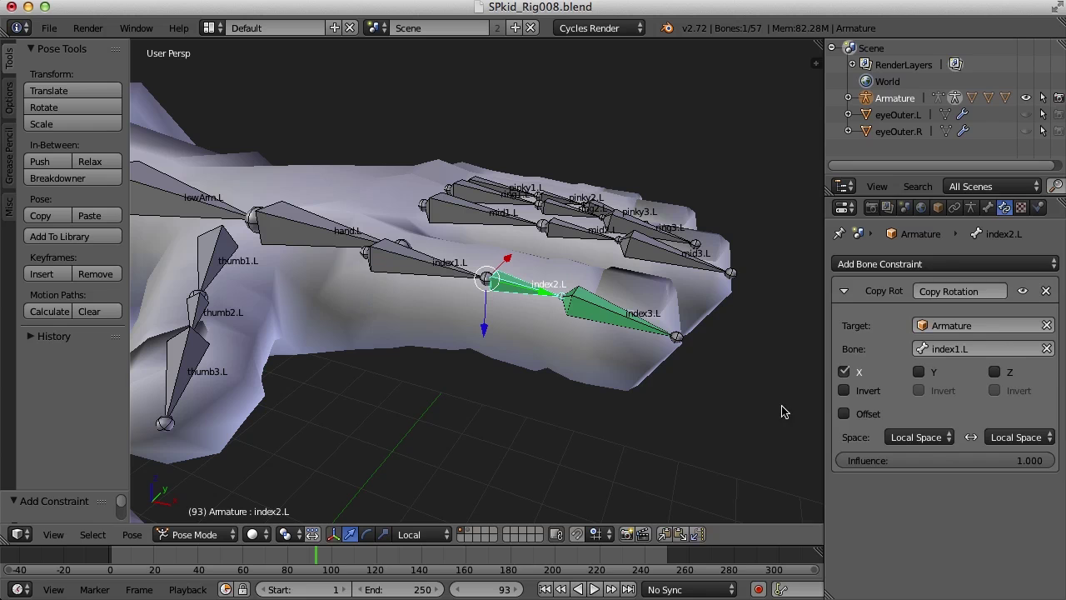
click(958, 264)
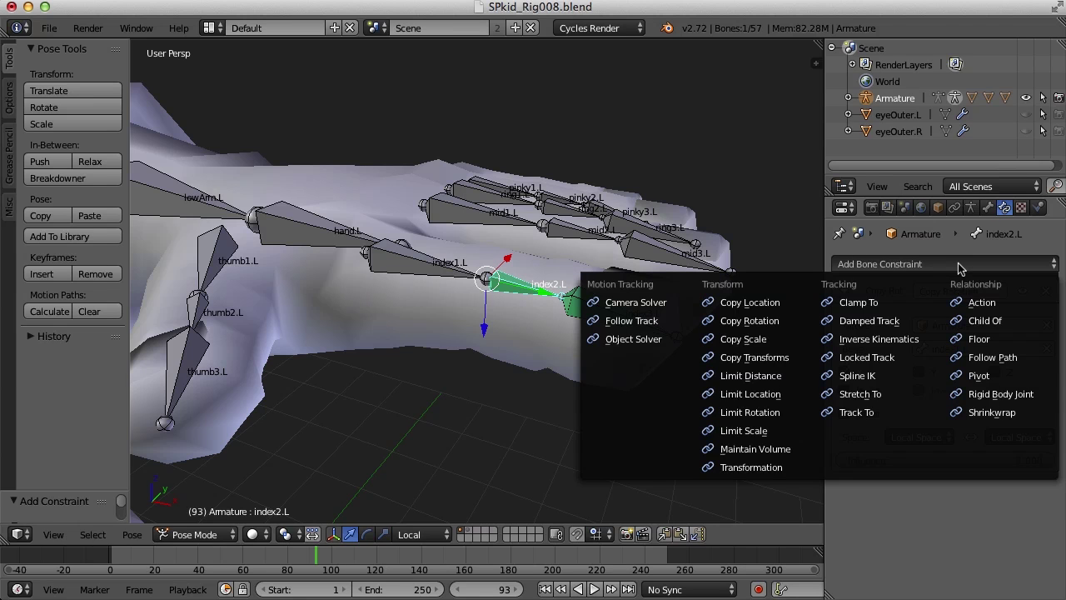
click(783, 412)
scroll(978, 415, down, 2)
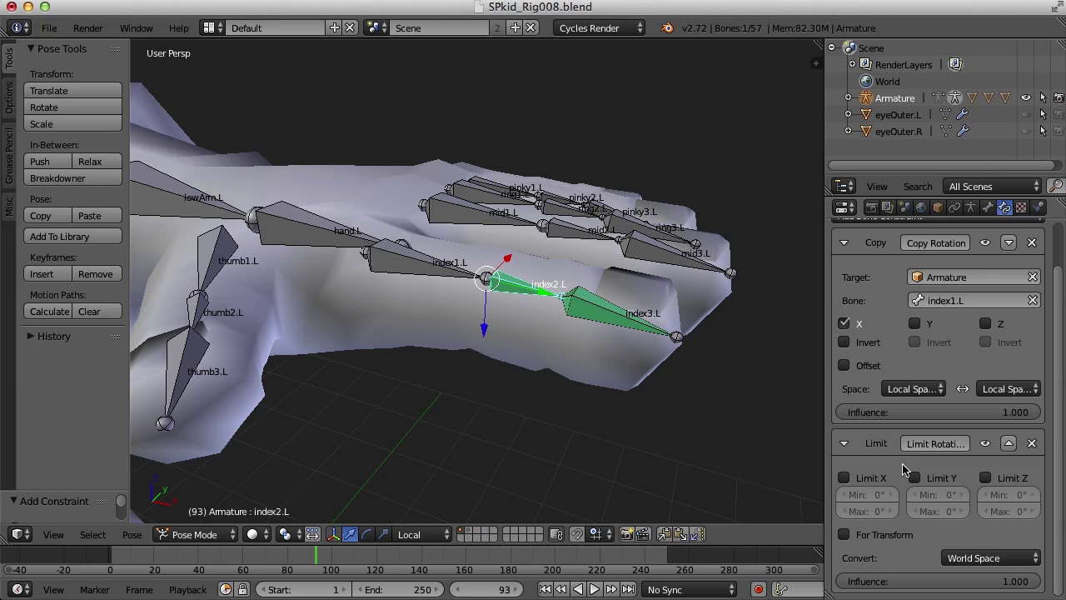
click(843, 478)
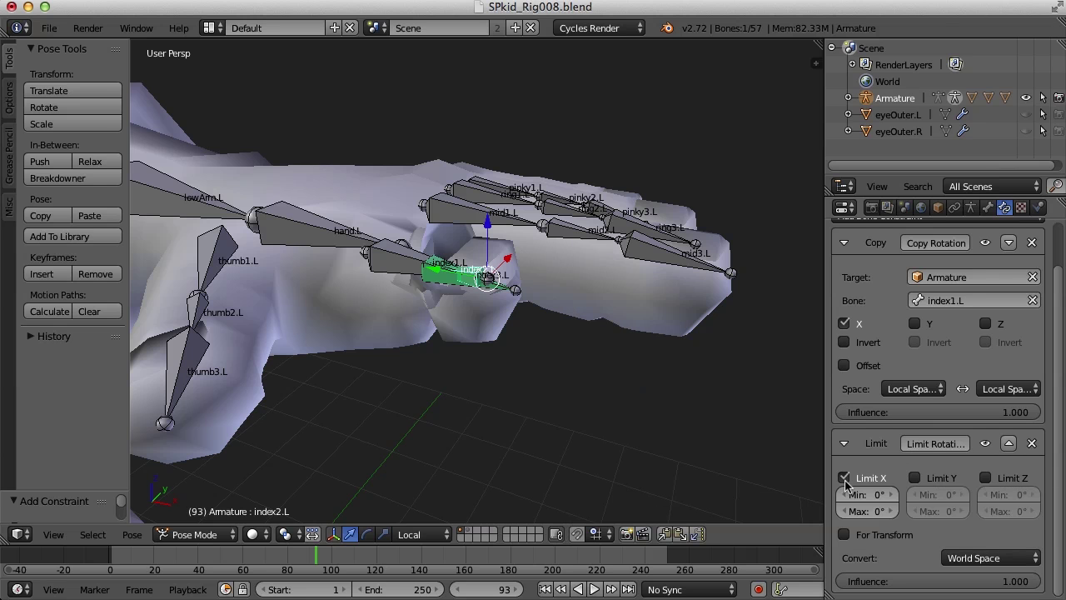
click(1013, 559)
click(976, 483)
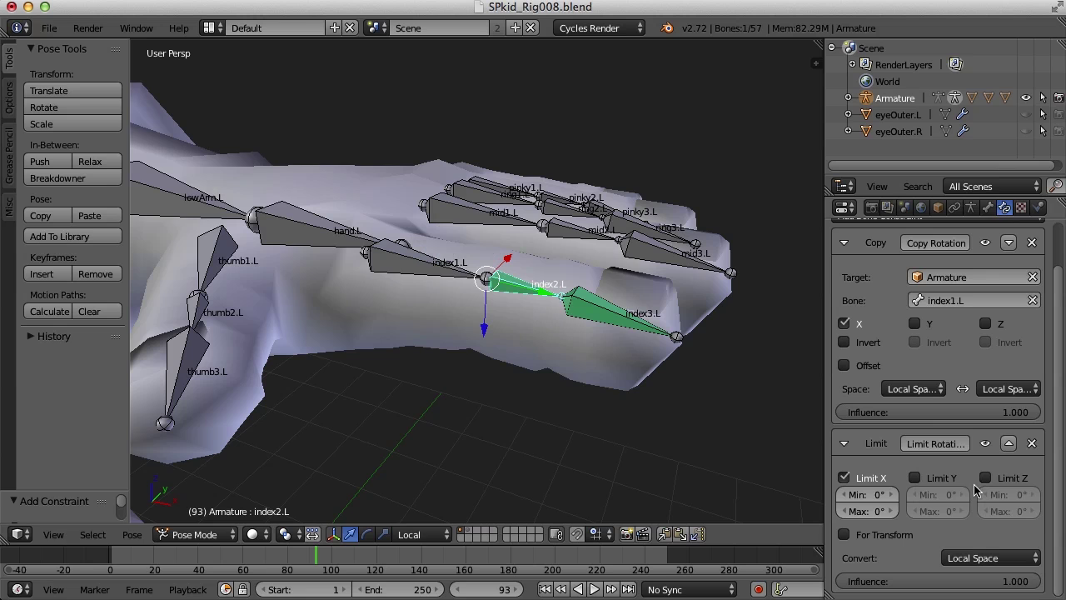
Bend the finger upward at index1.L and set the minimum X of index2.L's Limit Rotation constraint to -20°
right_click(408, 274)
middle_drag(408, 275, 525, 375)
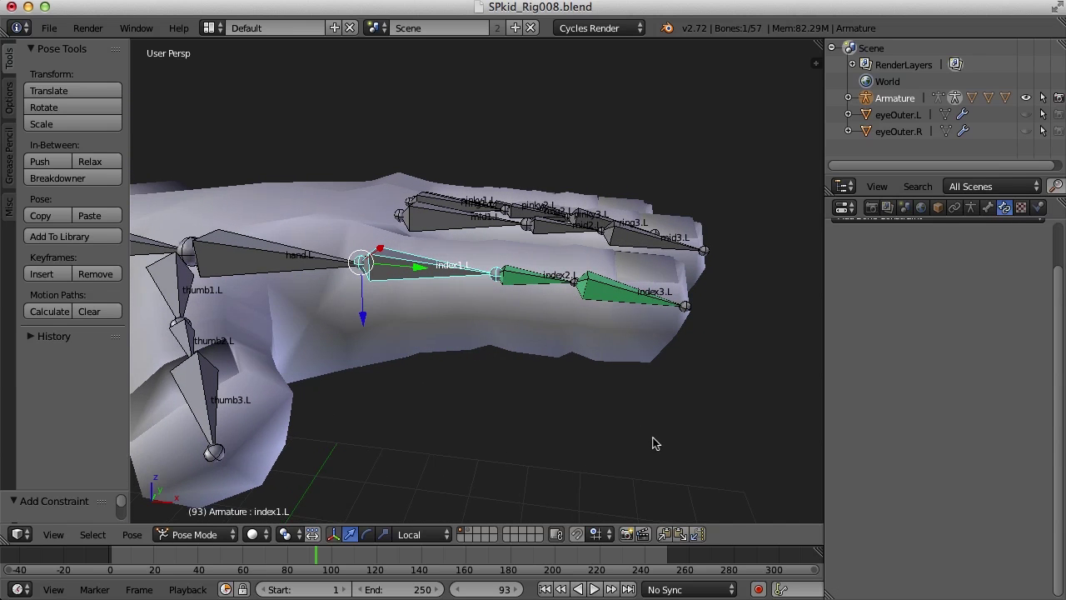
key(r)
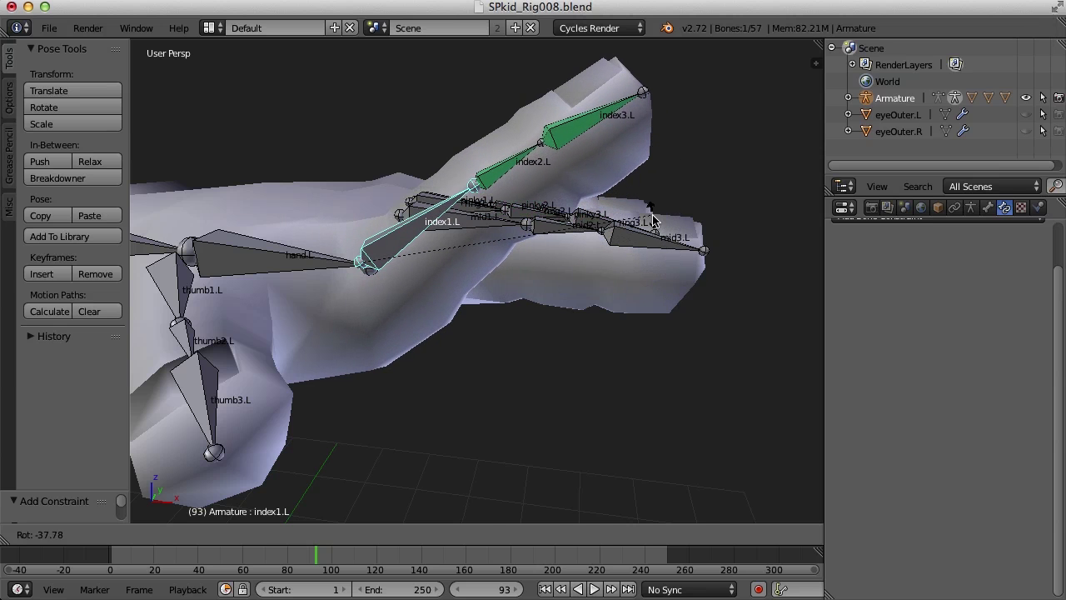
click(687, 324)
middle_drag(717, 410, 699, 412)
right_click(505, 173)
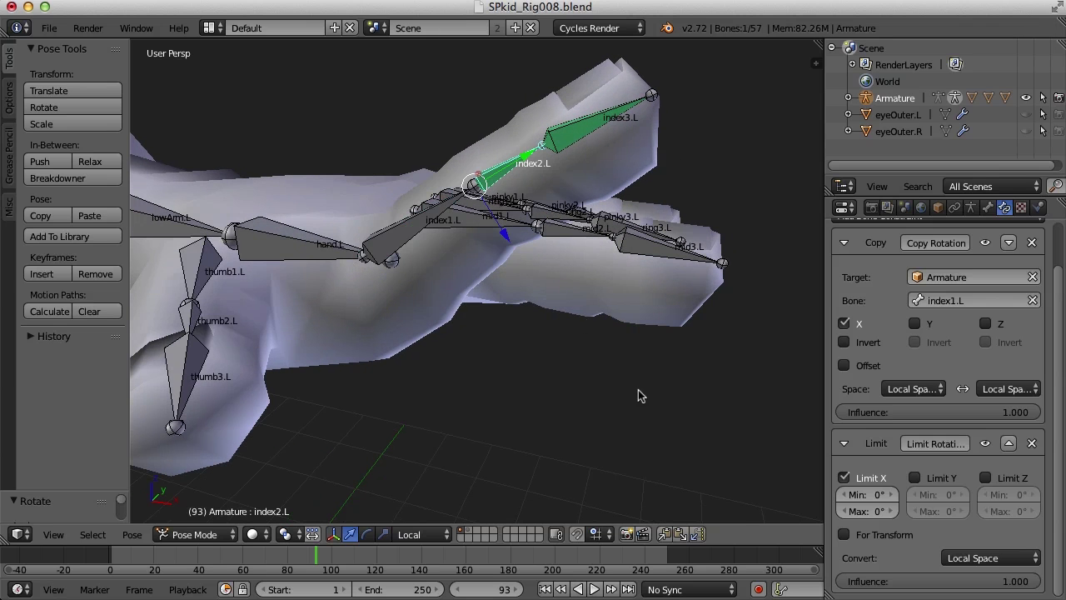
middle_drag(638, 389, 595, 415)
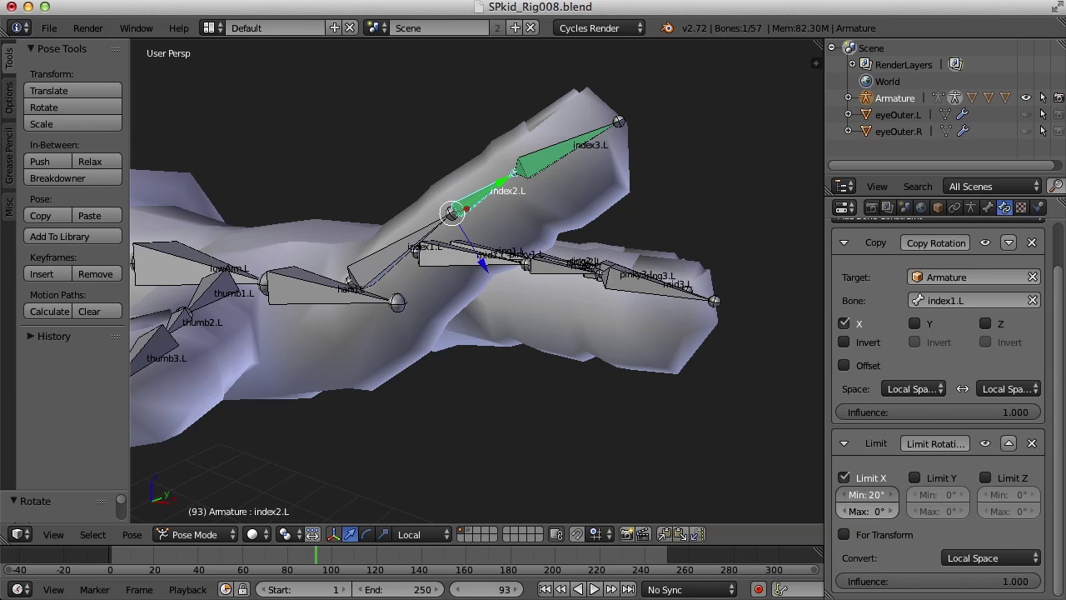
mouse_move(867, 494)
mouse_down()
mouse_move(751, 494)
mouse_move(861, 494)
mouse_move(852, 494)
mouse_up()
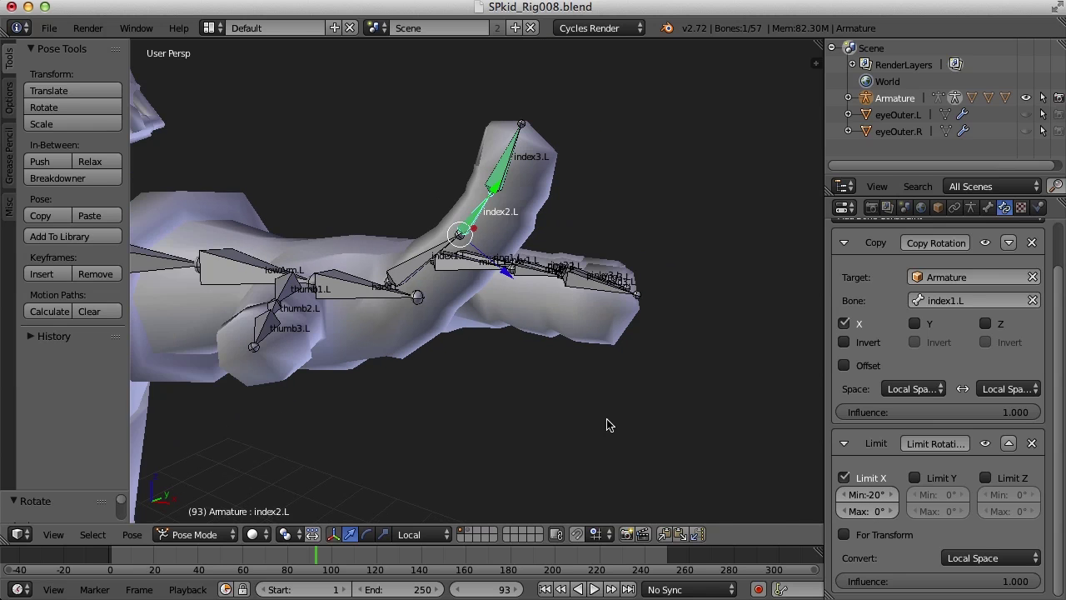
Test the upward bend limit by rotating index1.L, and clear that bone's pose rotation
middle_drag(607, 425, 627, 428)
right_click(423, 279)
middle_drag(423, 279, 564, 374)
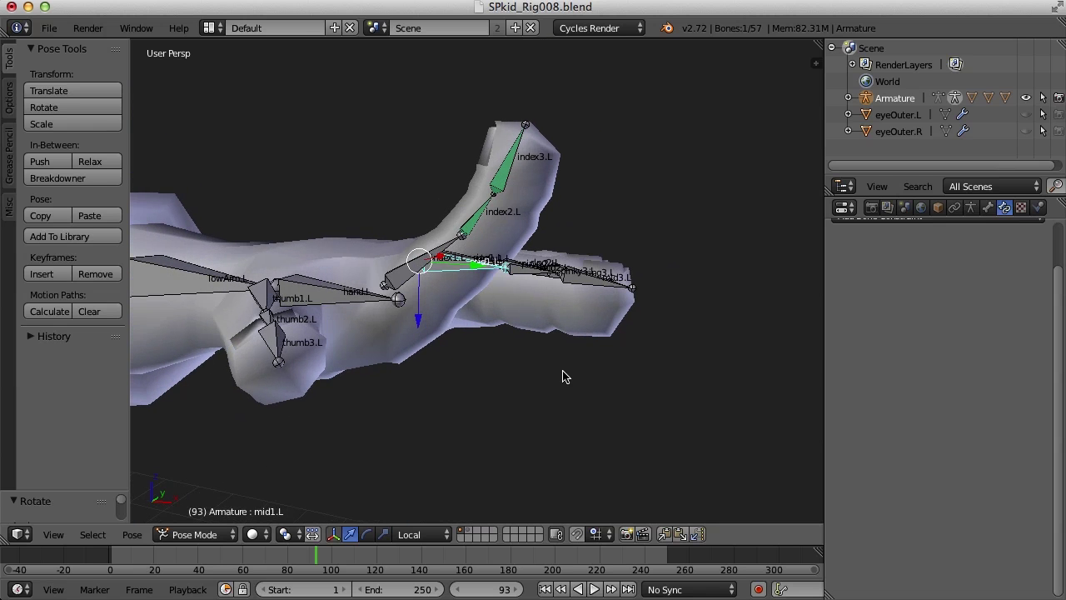
key(r)
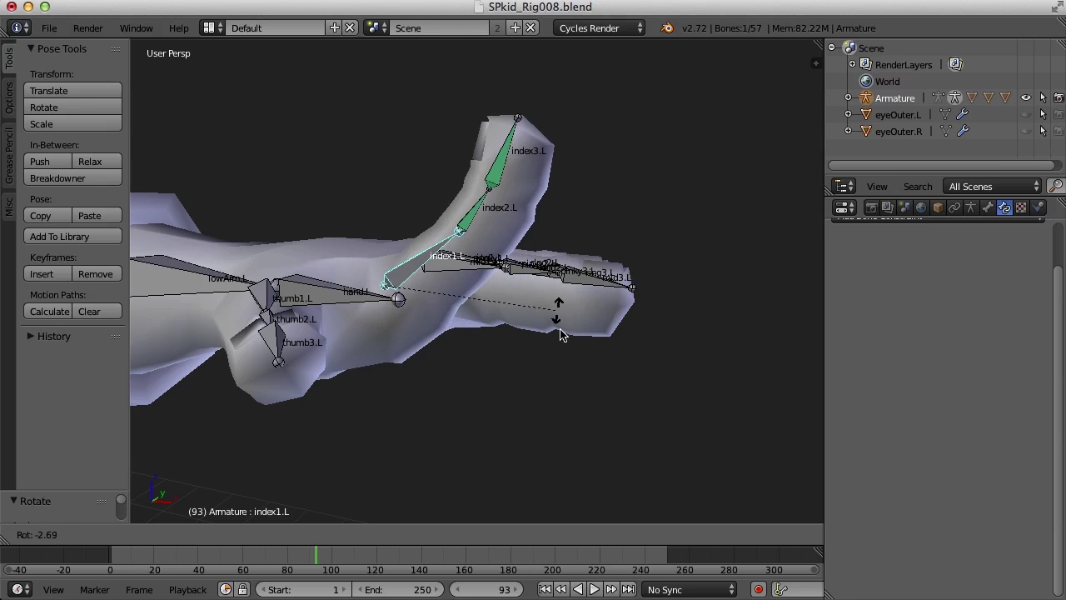
click(658, 394)
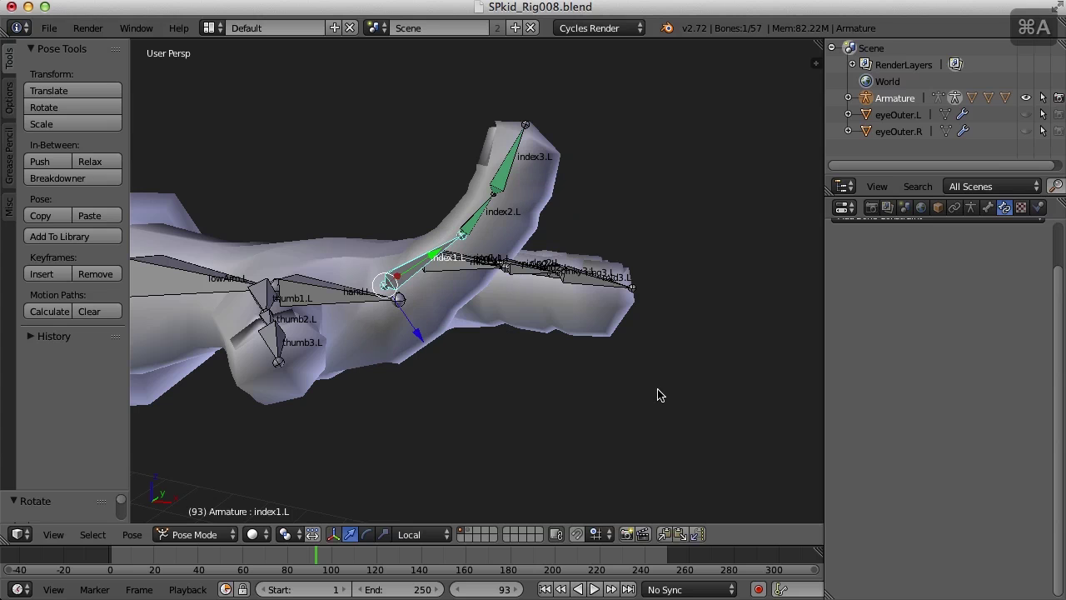
key(r)
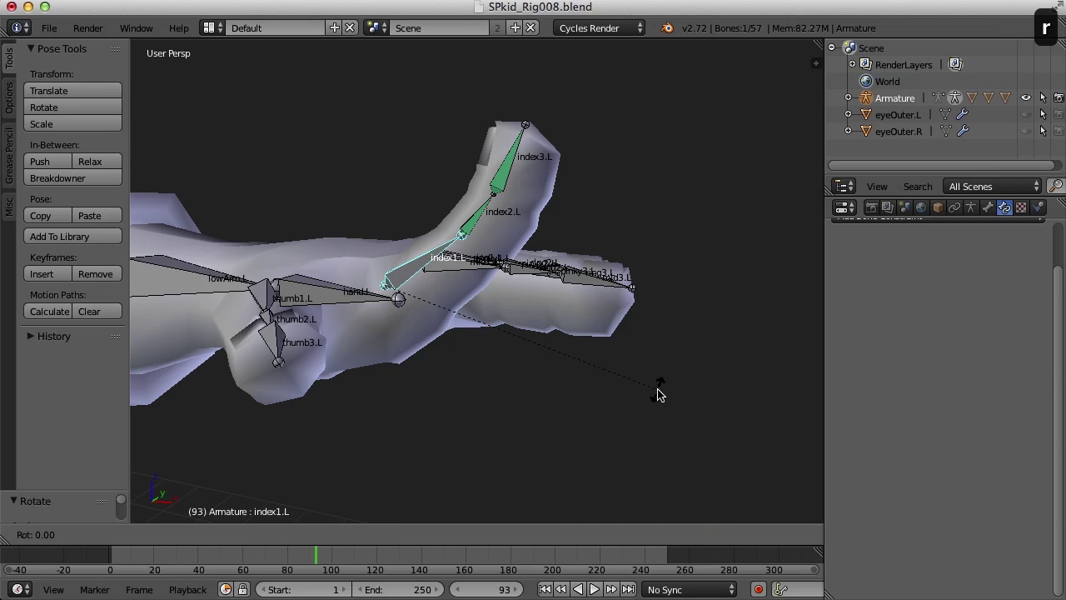
right_click(657, 388)
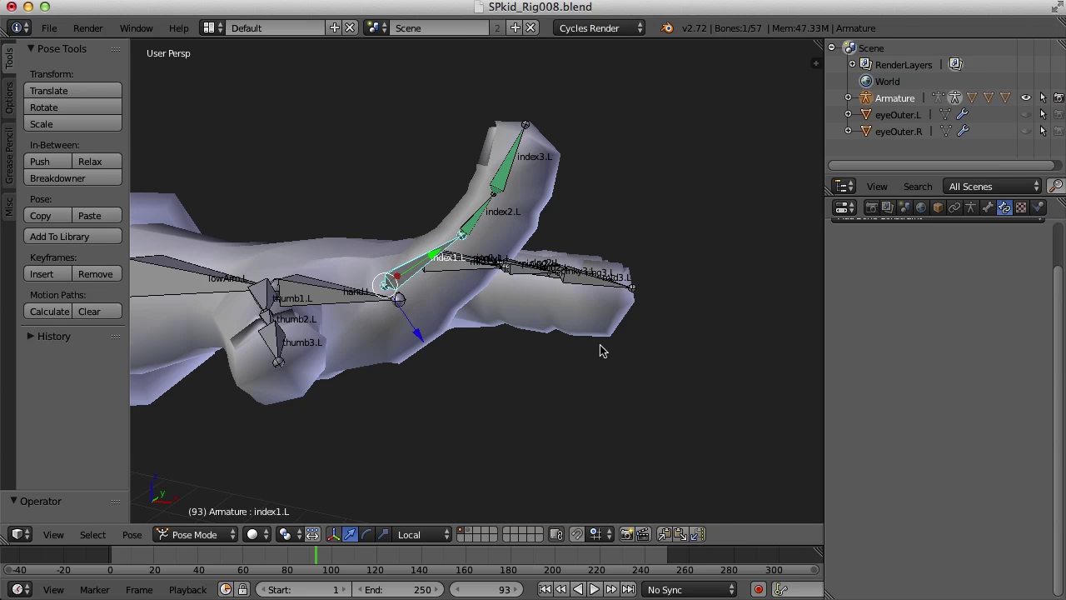
key(alt+r)
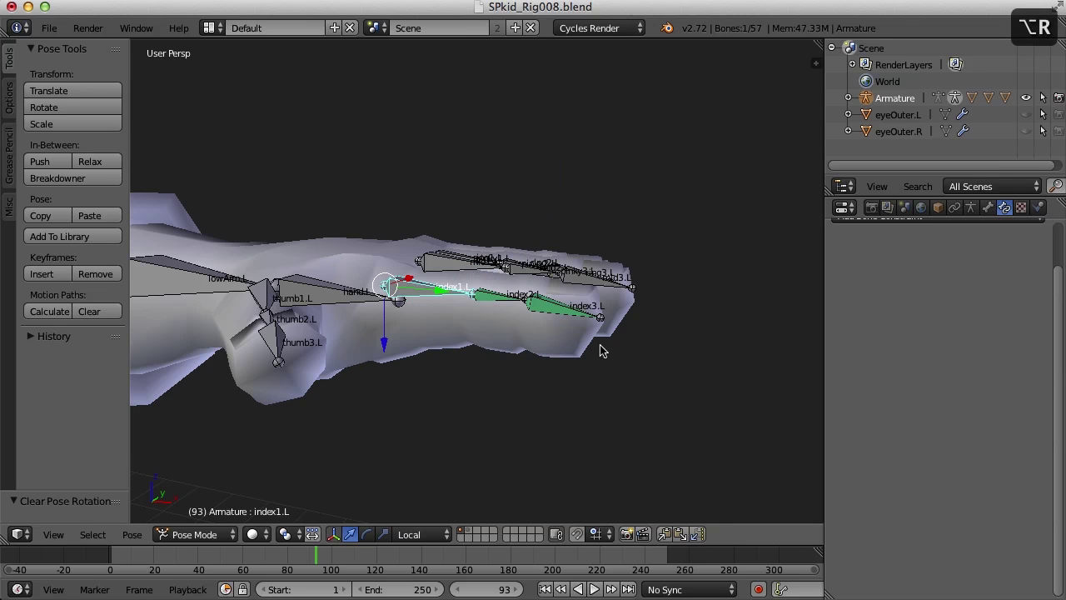
Rotate index1.L steeply downward so the index finger points below the palm
middle_drag(601, 351, 569, 368)
right_click(490, 312)
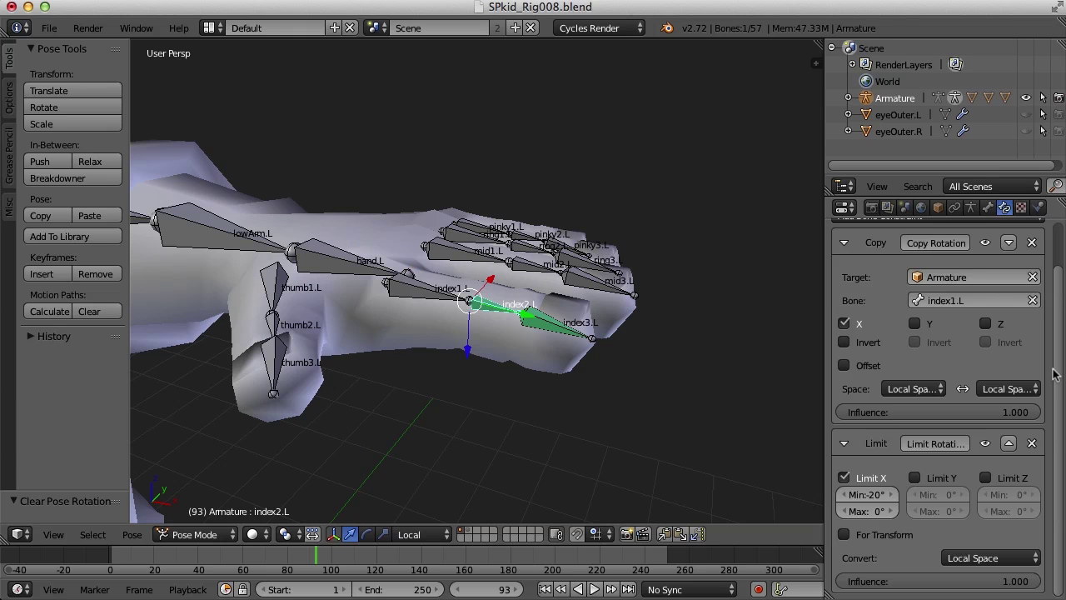
mouse_move(1058, 377)
mouse_down()
mouse_move(1058, 362)
mouse_move(1057, 388)
mouse_up()
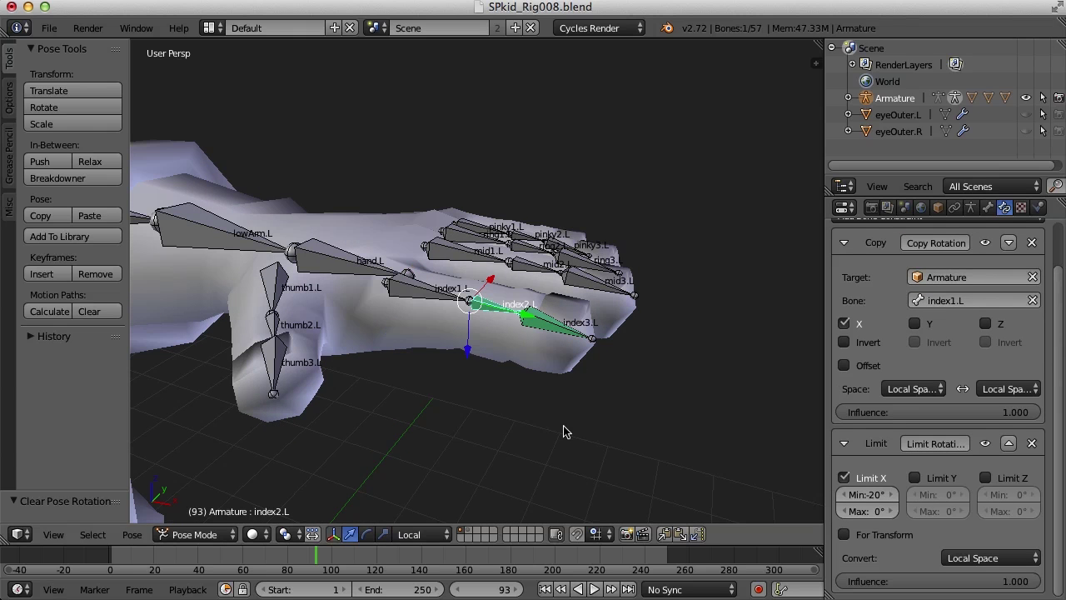
middle_drag(564, 430, 615, 400)
right_click(439, 299)
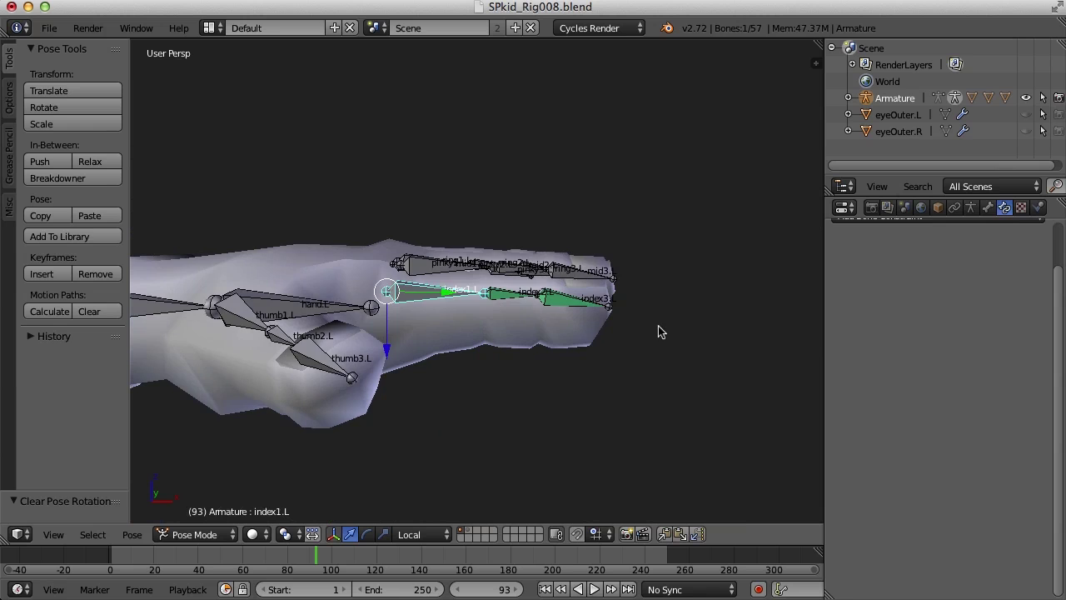
scroll(657, 326, down, 1)
scroll(655, 314, up, 3)
shift+middle_drag(655, 326, 724, 269)
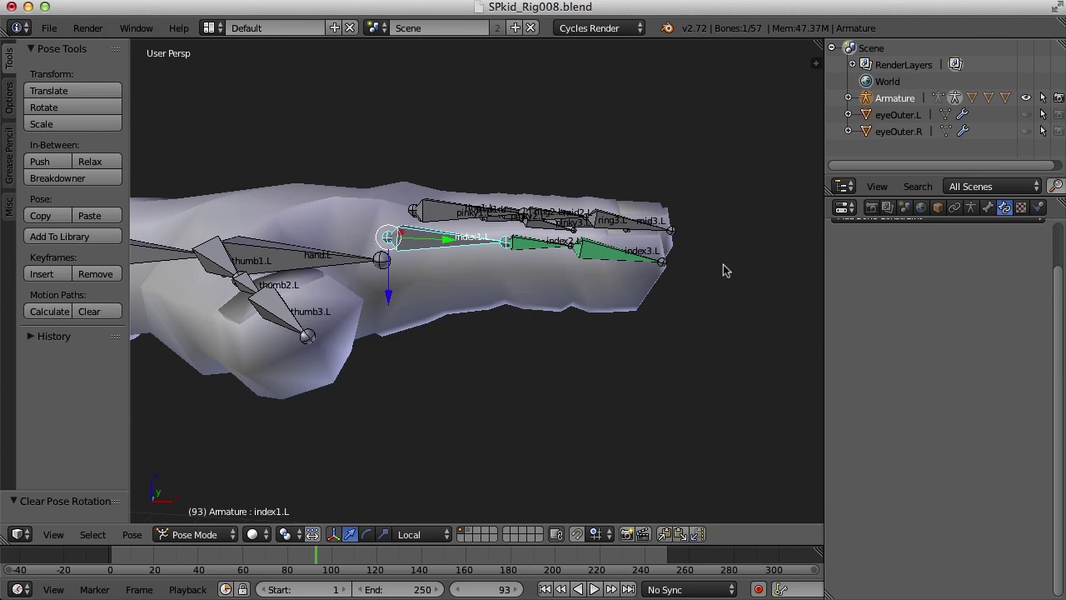
key(r)
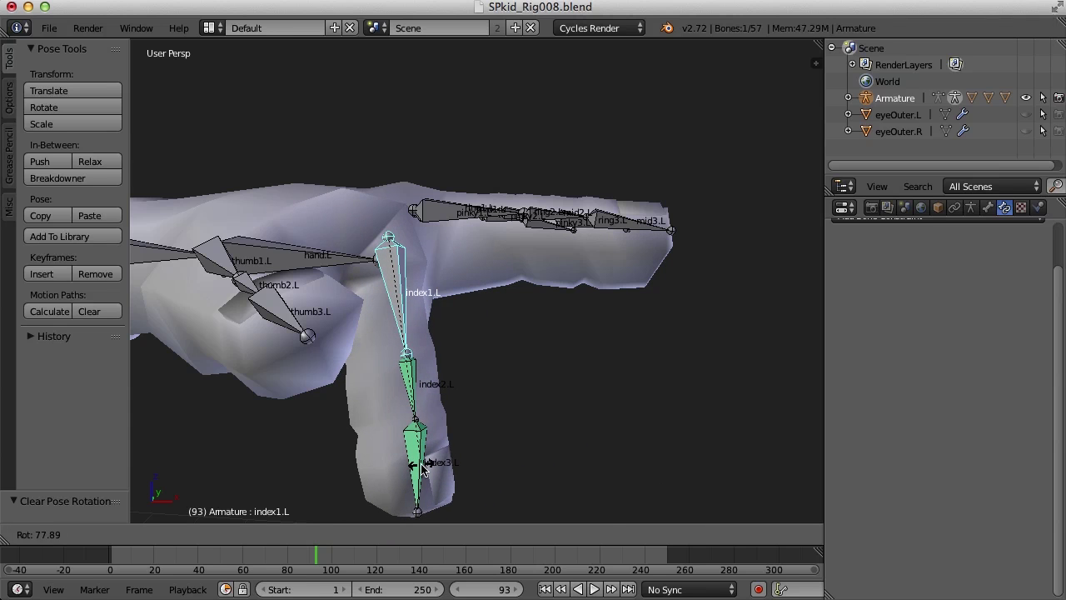
click(465, 458)
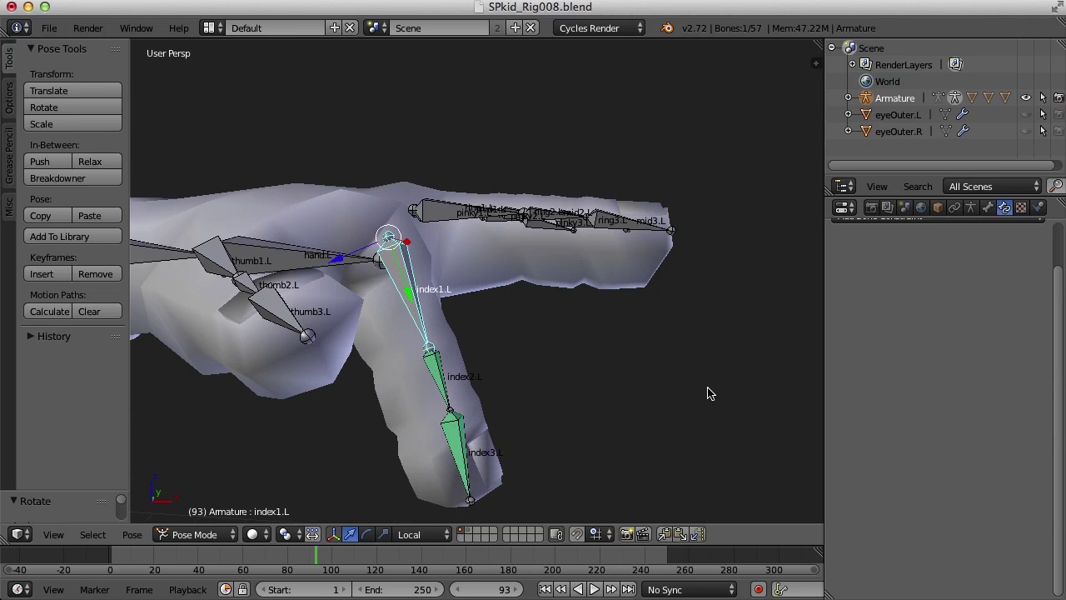
Set the maximum X of index2.L's Limit Rotation constraint to 60°
middle_drag(709, 393, 660, 361)
right_click(489, 333)
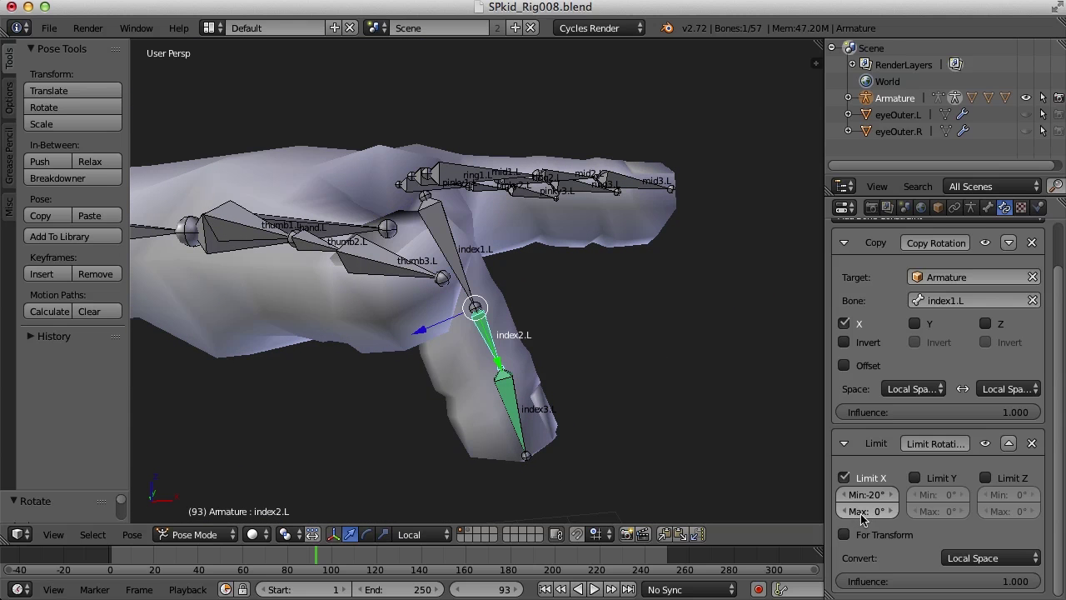
drag(863, 518, 939, 518)
middle_drag(573, 386, 512, 379)
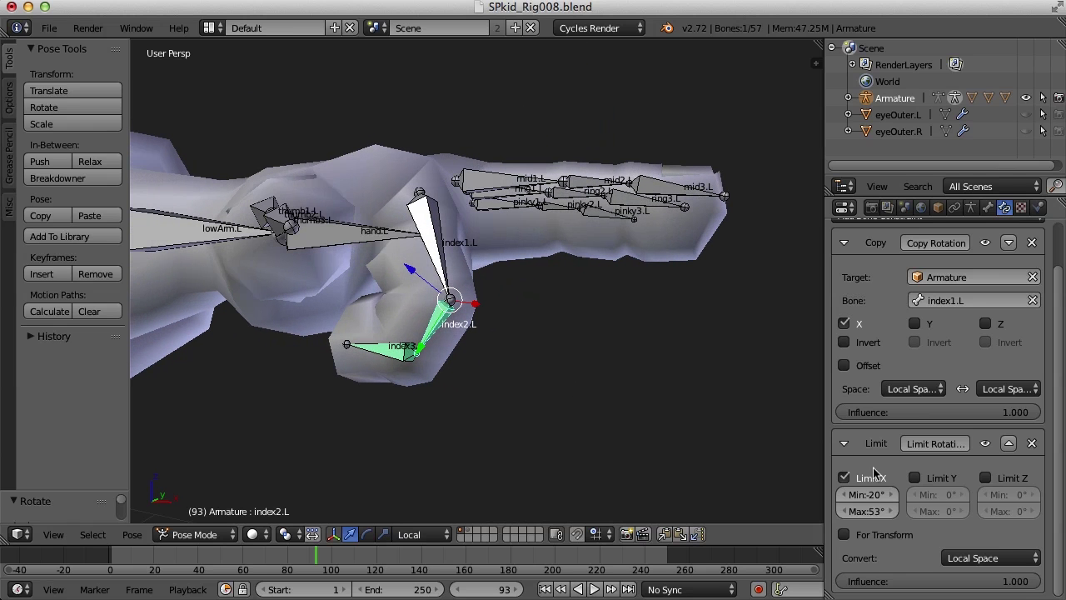
drag(870, 517, 879, 510)
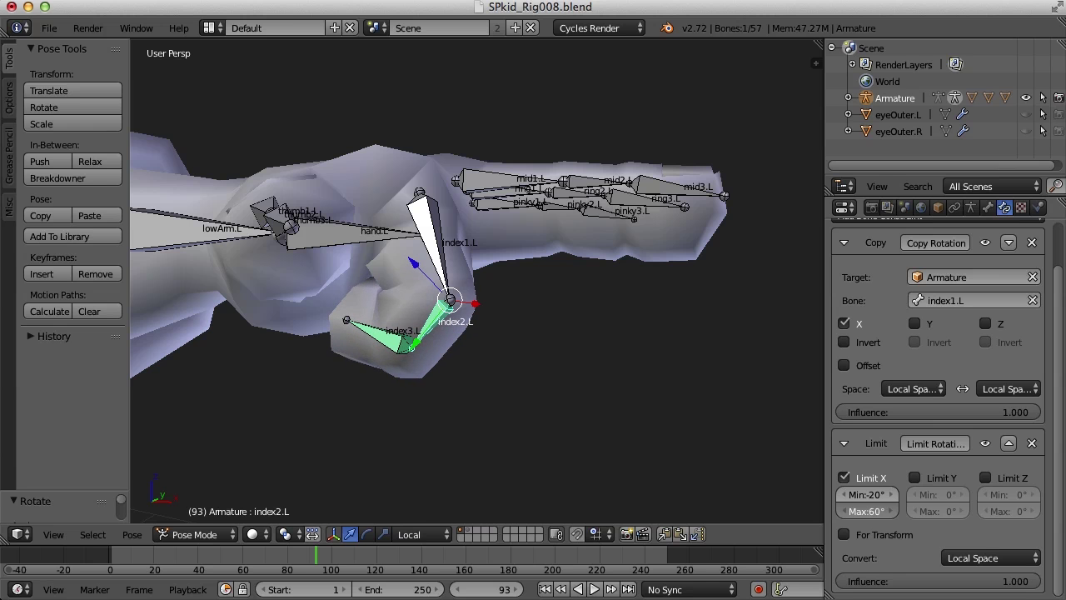
Test the finger's limited range by rotating index1.L up and down from a side view
middle_drag(583, 400, 558, 347)
right_click(426, 229)
middle_drag(525, 309, 574, 342)
key(r)
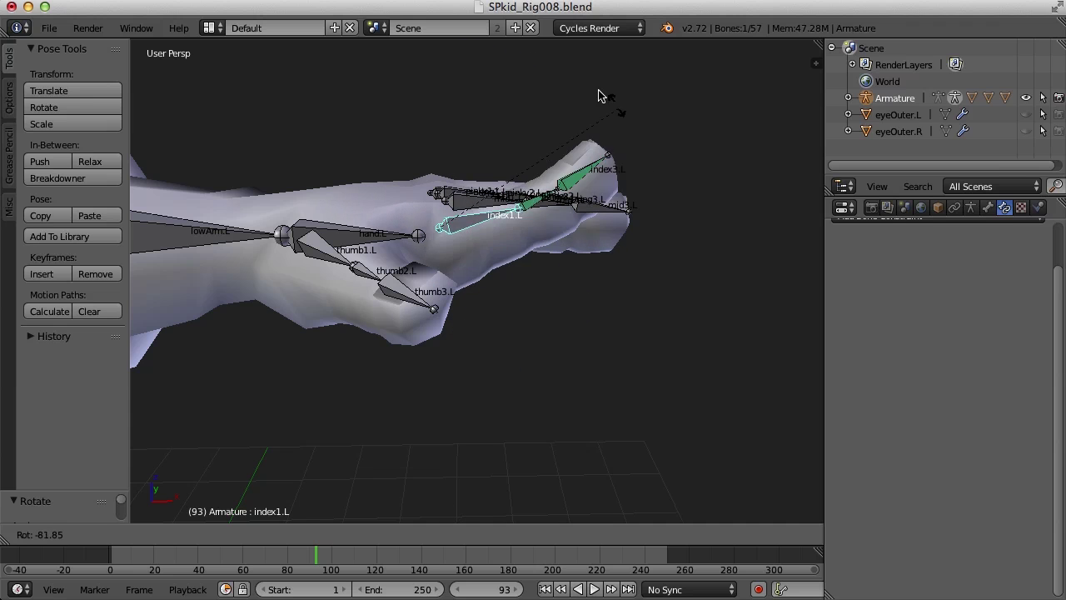
click(629, 294)
Clear the pose rotation of every bone in the armature and deselect them all
middle_drag(655, 299, 622, 302)
key(a)
key(a)
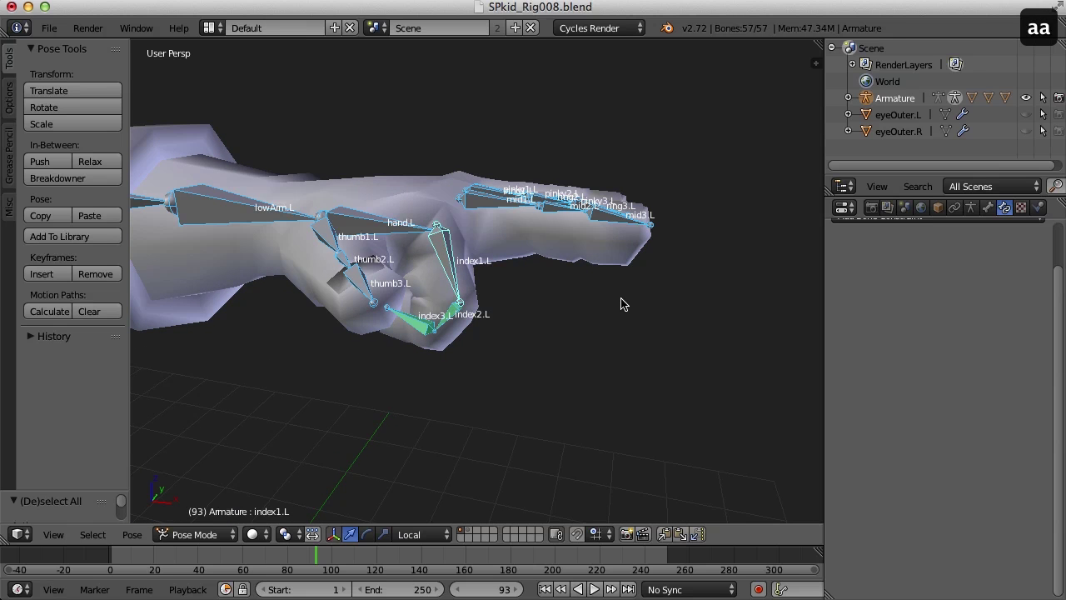
key(alt+r)
middle_drag(628, 300, 607, 341)
key(a)
scroll(621, 304, up, 1)
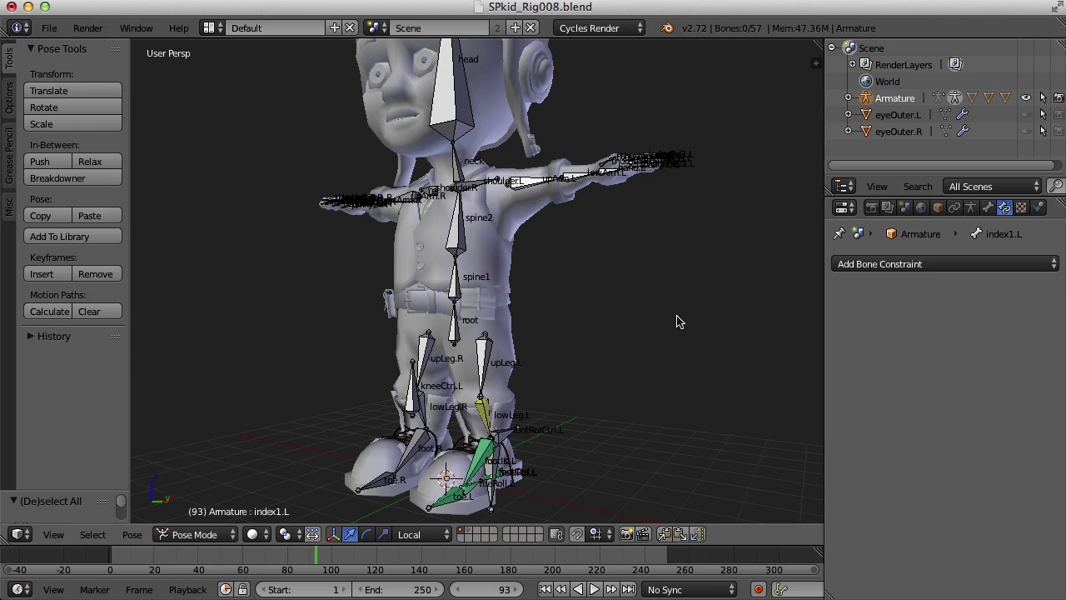
Select the root bone and test how rotating it moves the hips together with the rest of the body
right_click(470, 331)
key(KP_Decimal)
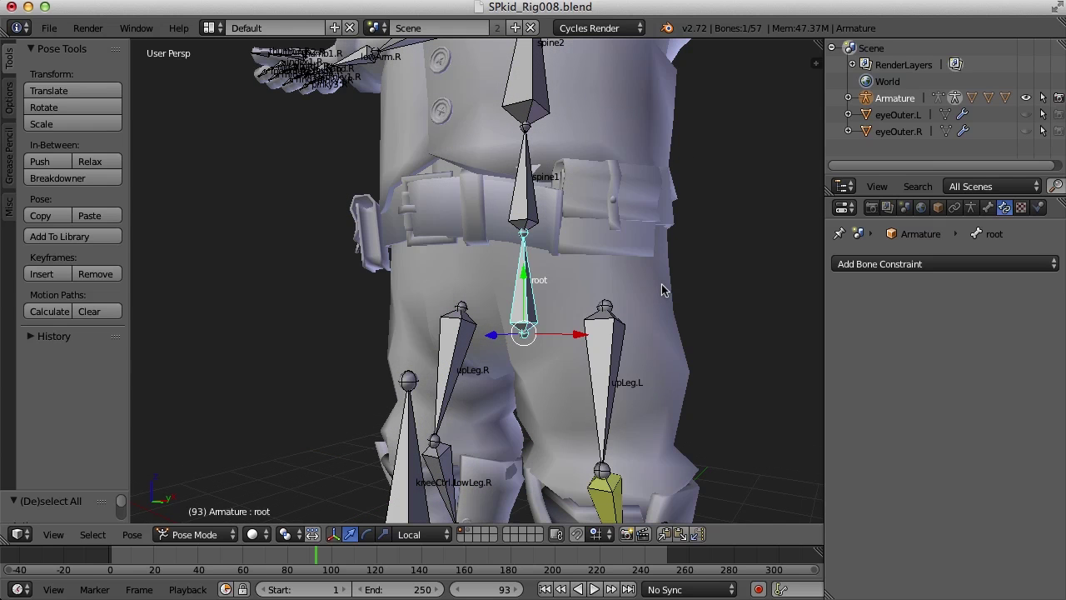
shift+middle_drag(769, 302, 681, 312)
scroll(708, 305, up, 1)
scroll(664, 314, down, 2)
key(r)
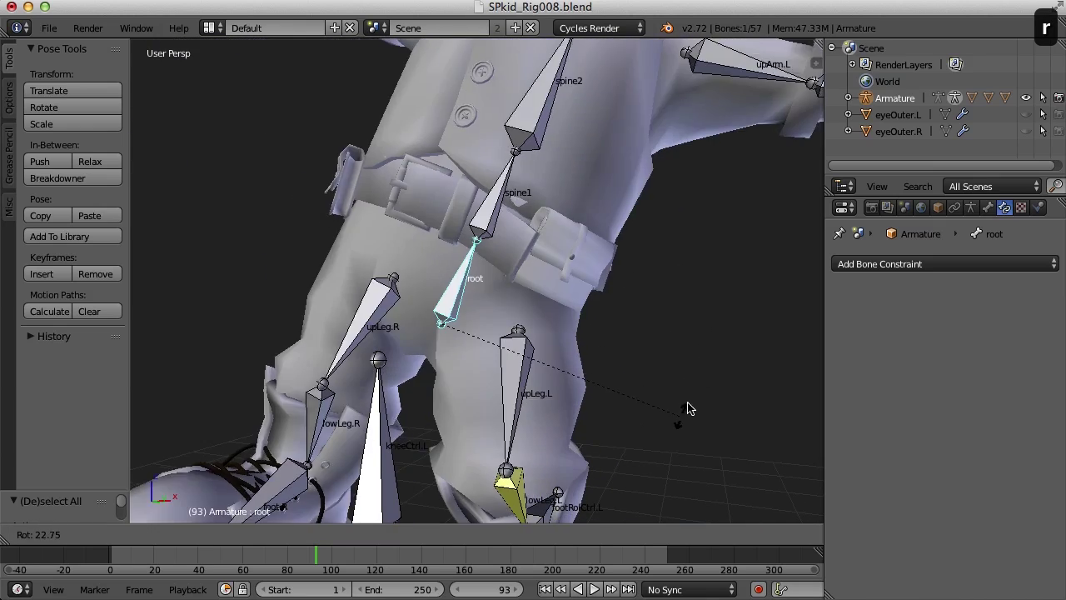
right_click(707, 359)
middle_drag(677, 357, 604, 355)
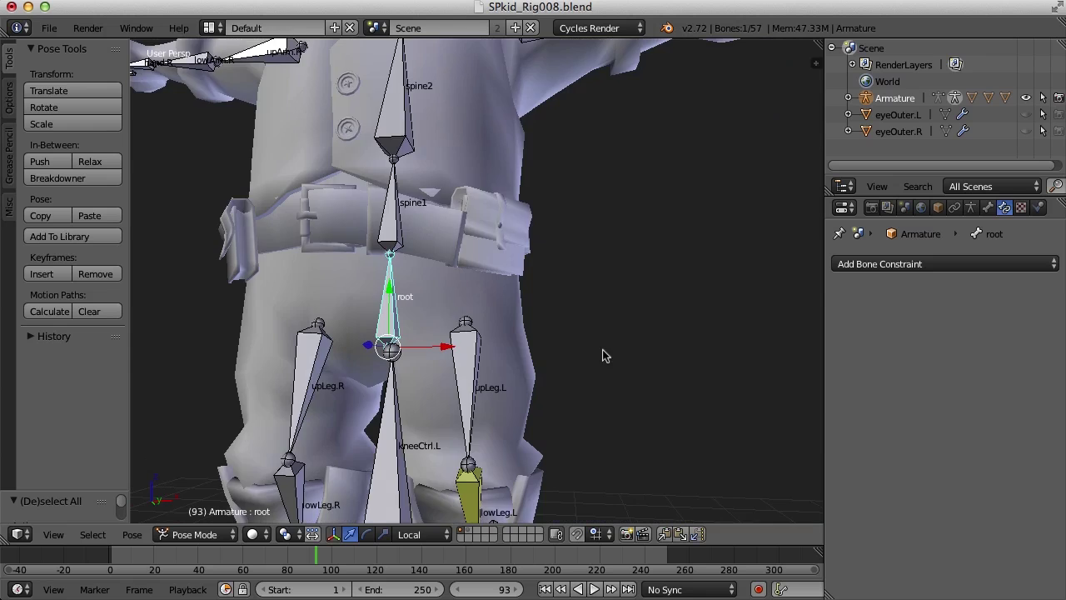
Duplicate the root bone in the armature's Edit Mode, leaving the copy exactly in place over the original
middle_drag(482, 248, 466, 290)
scroll(538, 310, down, 1)
shift+middle_drag(535, 321, 601, 324)
scroll(590, 364, up, 2)
scroll(601, 325, up, 5)
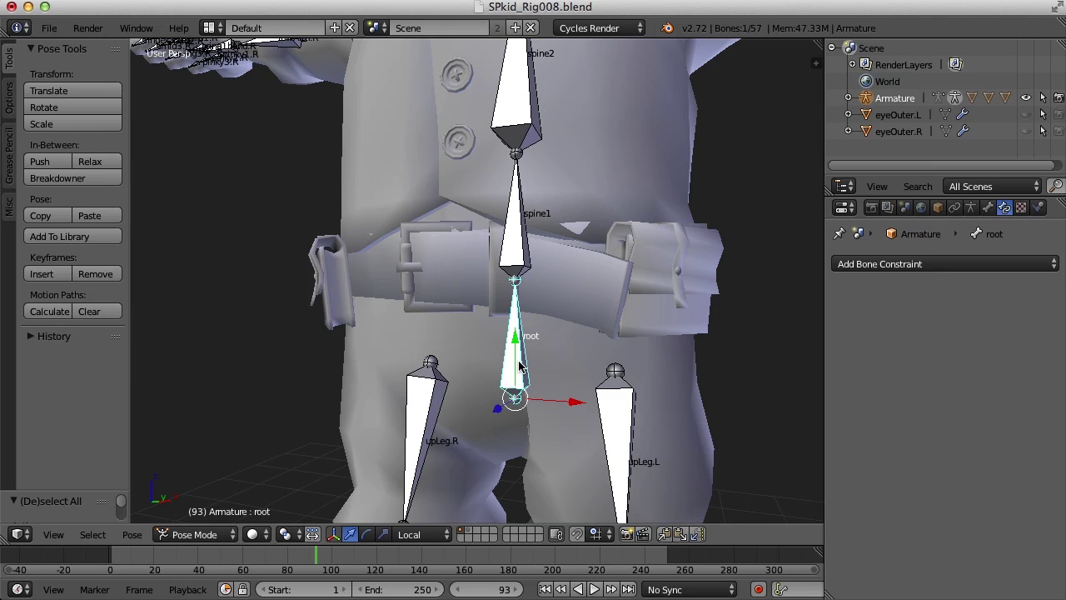
middle_drag(541, 374, 549, 374)
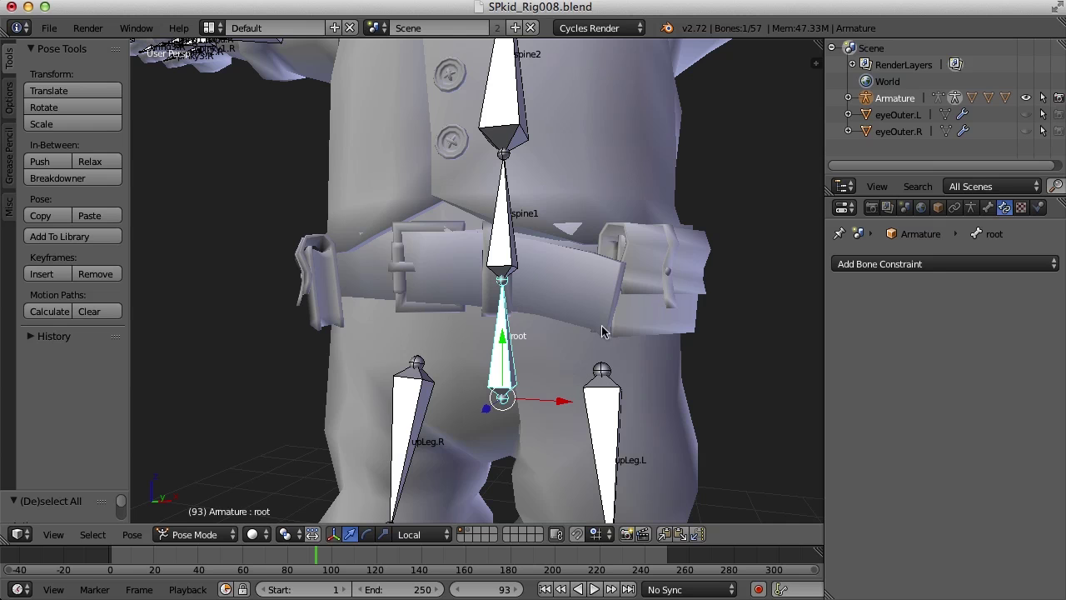
key(Tab)
middle_drag(666, 343, 547, 357)
key(KP_Decimal)
scroll(646, 357, down, 4)
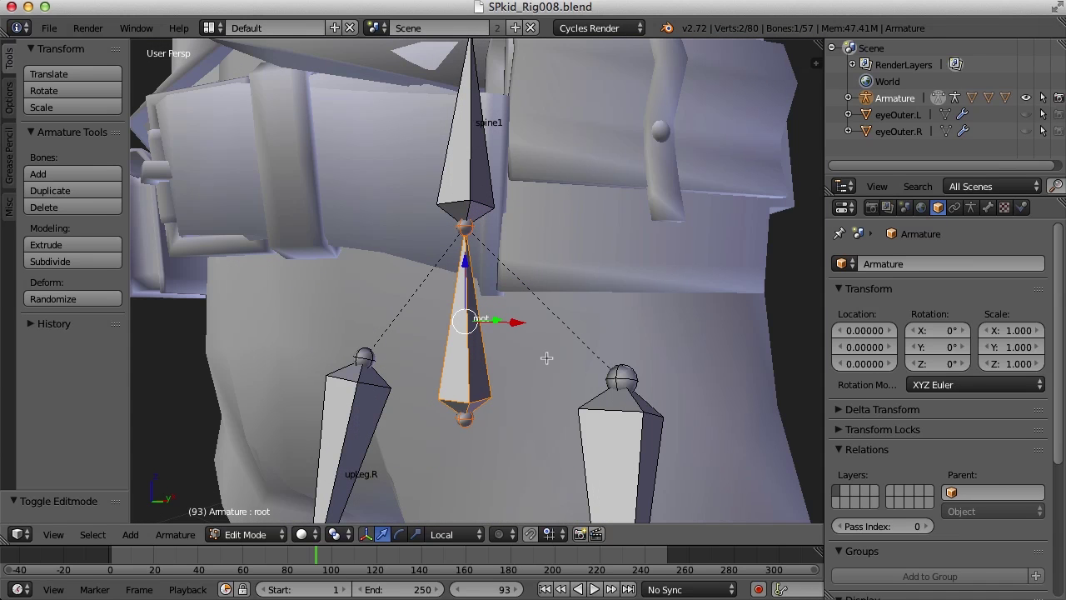
key(shift+d)
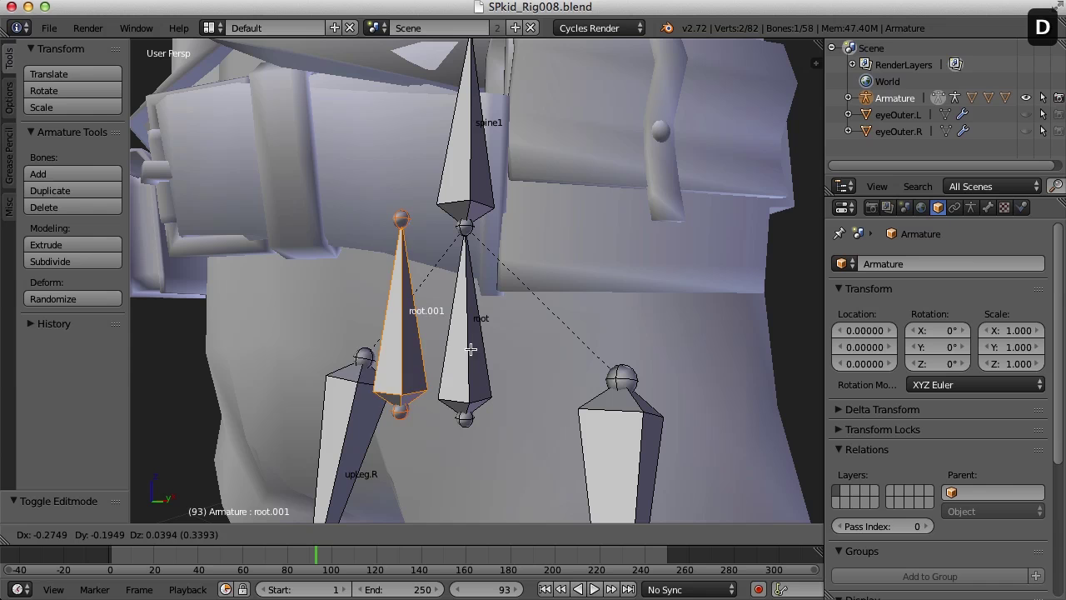
key(Escape)
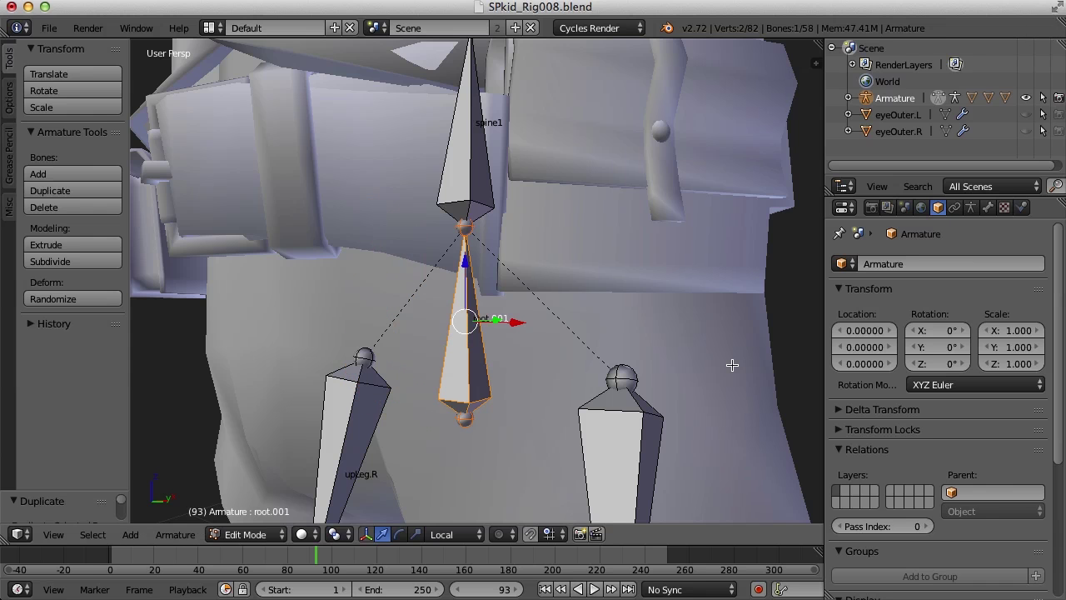
Rename the duplicated root bone as hipsCtrl
key(n)
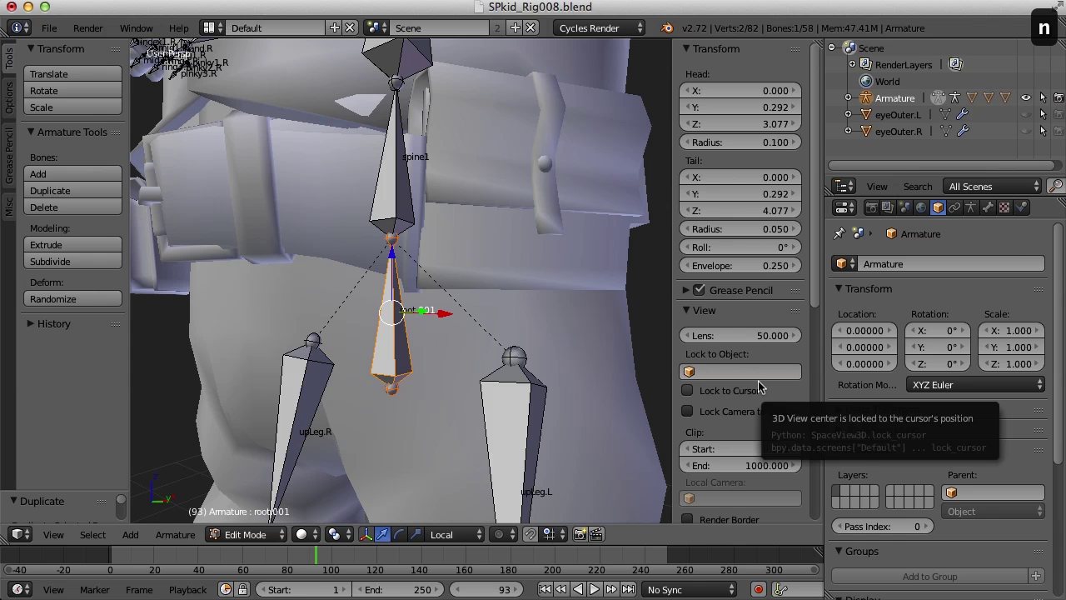
scroll(757, 383, down, 3)
scroll(758, 380, down, 5)
click(752, 323)
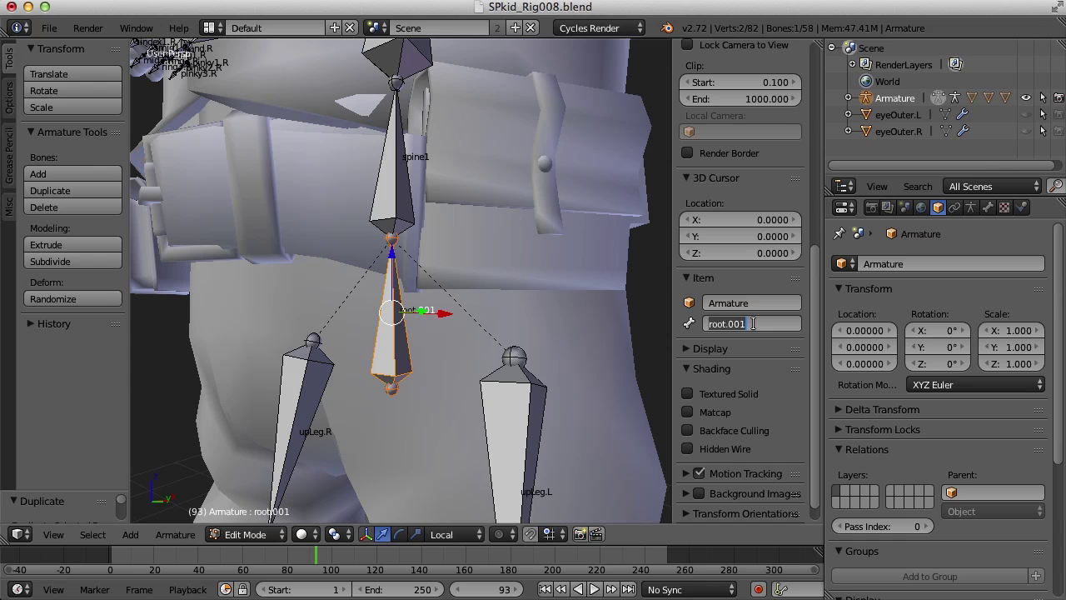
text(hips)
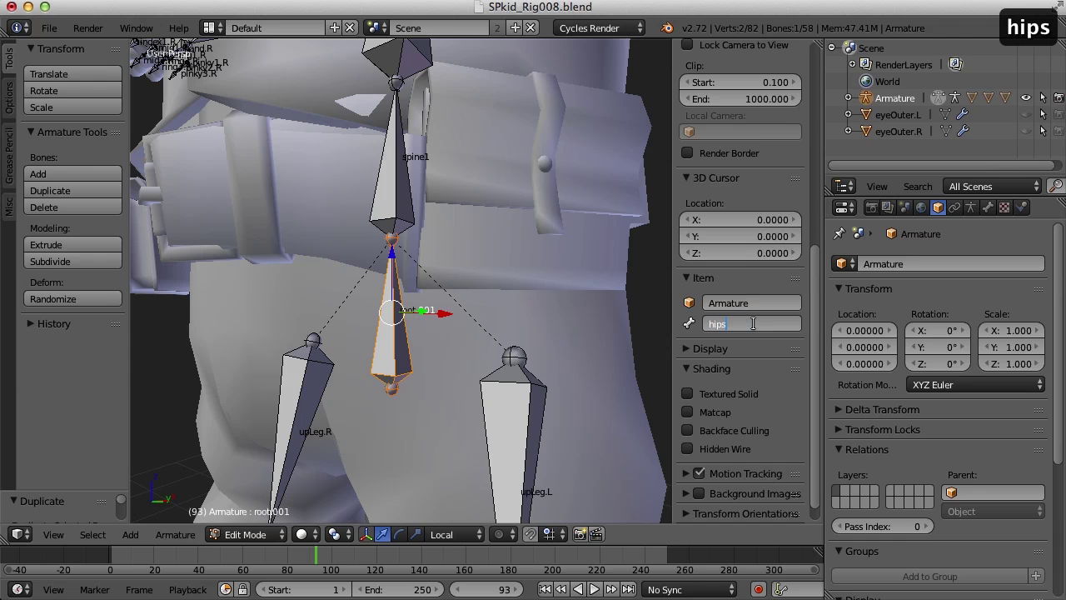
text(Ctrlo)
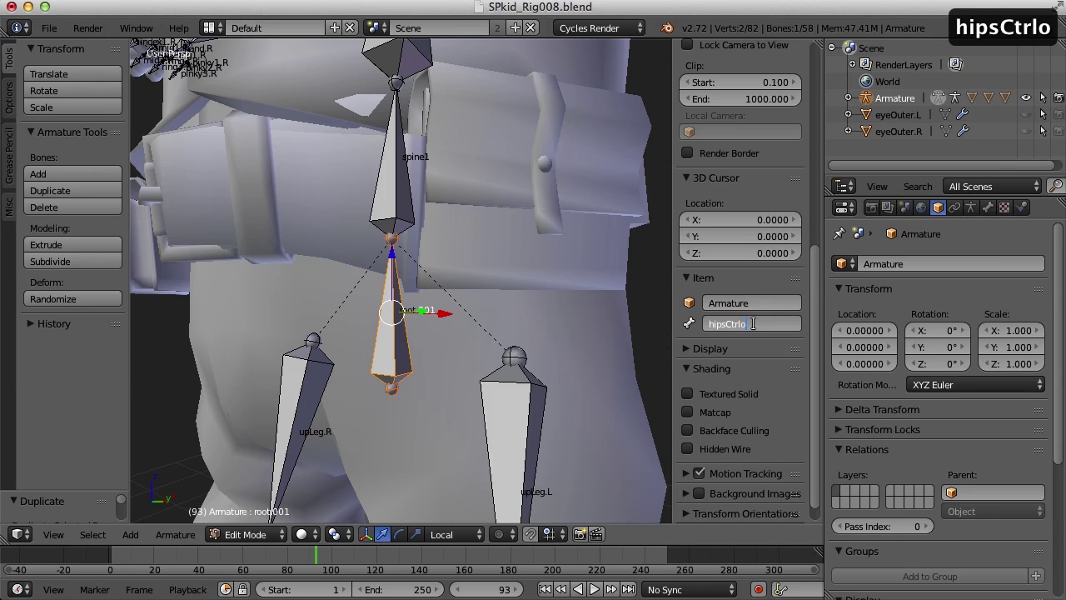
key(BackSpace)
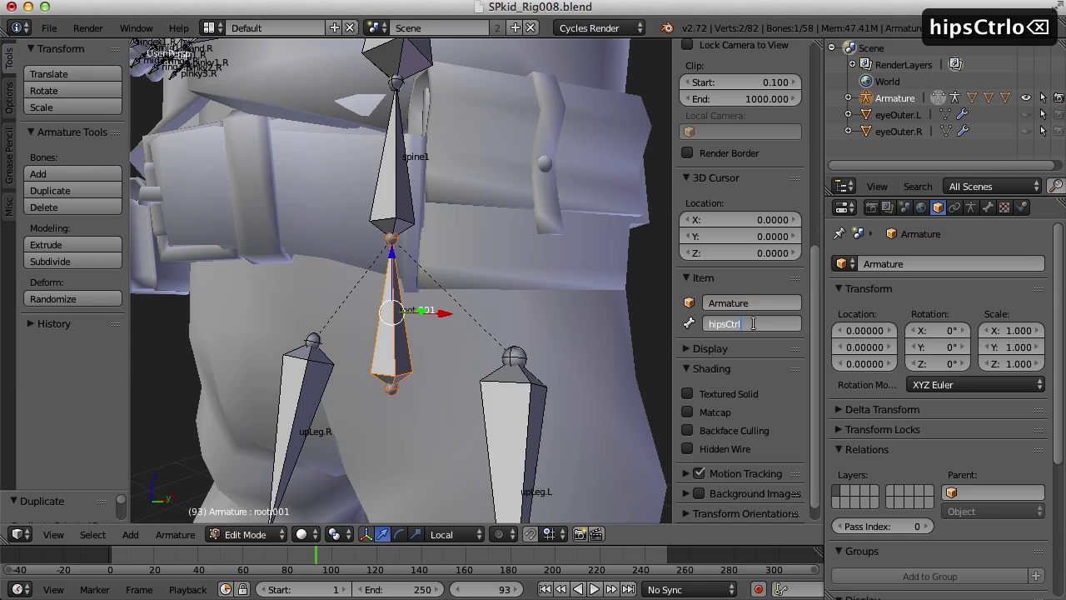
key(Return)
Flip the hipsCtrl bone about its X axis so it points straight down from the base of spine1
key(KP_3)
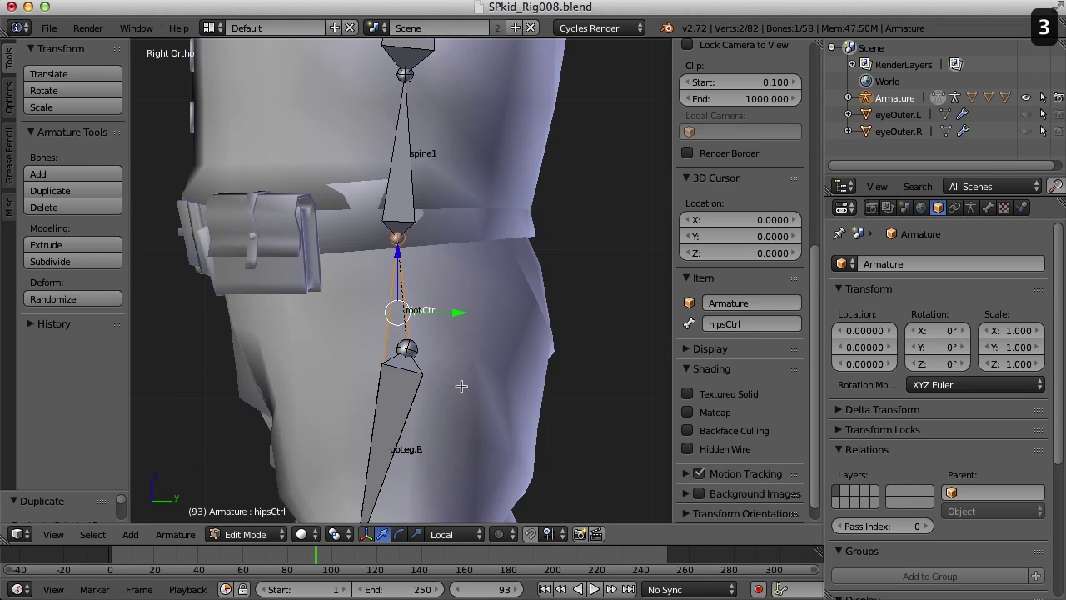
shift+middle_drag(461, 385, 480, 333)
middle_drag(535, 295, 530, 327)
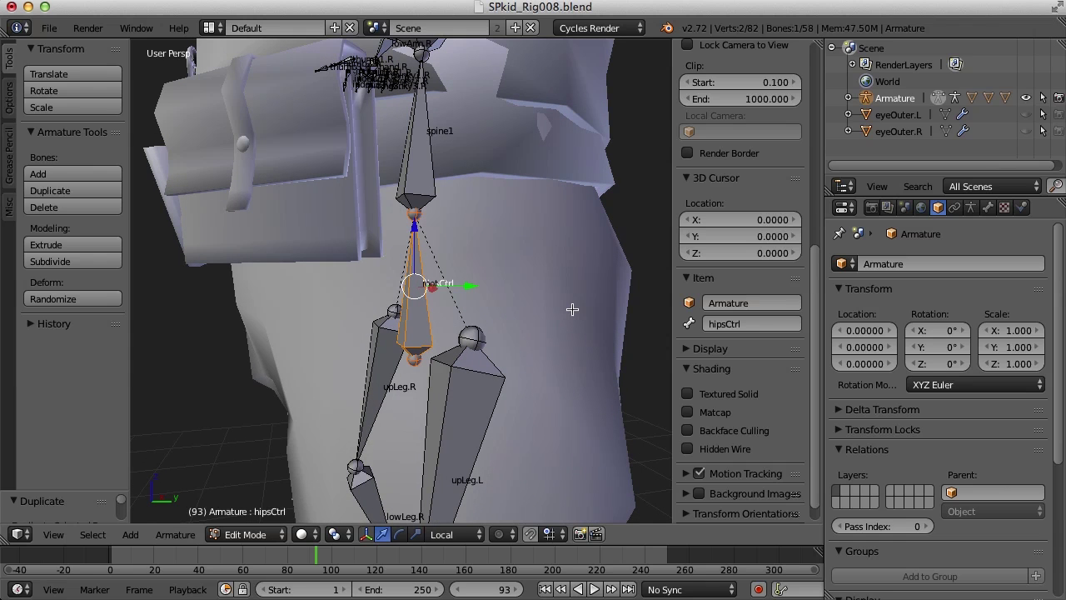
key(ctrl+alt+2)
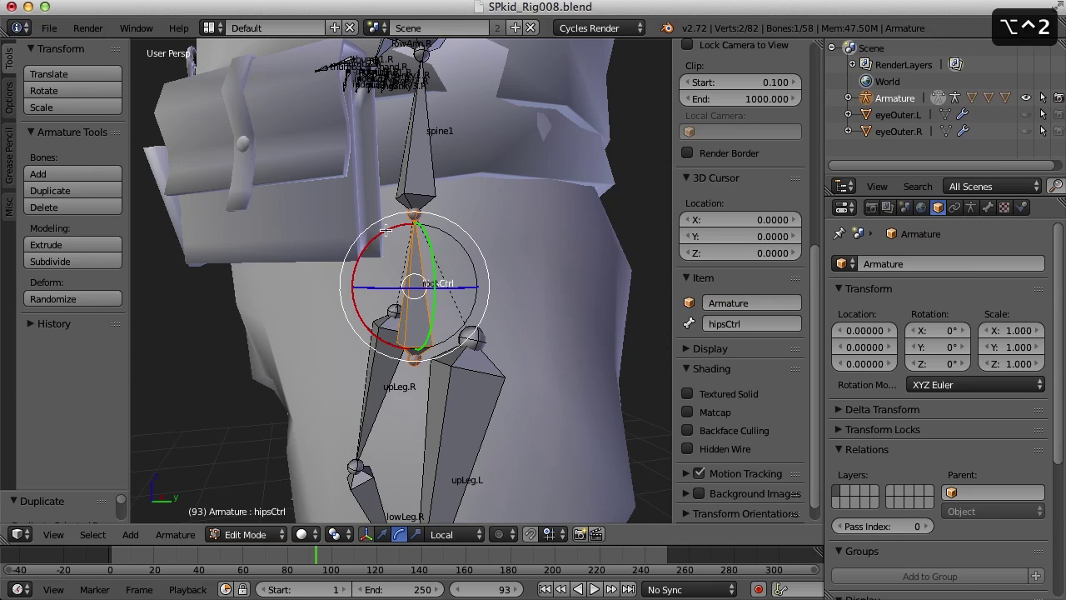
drag(389, 232, 437, 328)
middle_drag(282, 345, 432, 301)
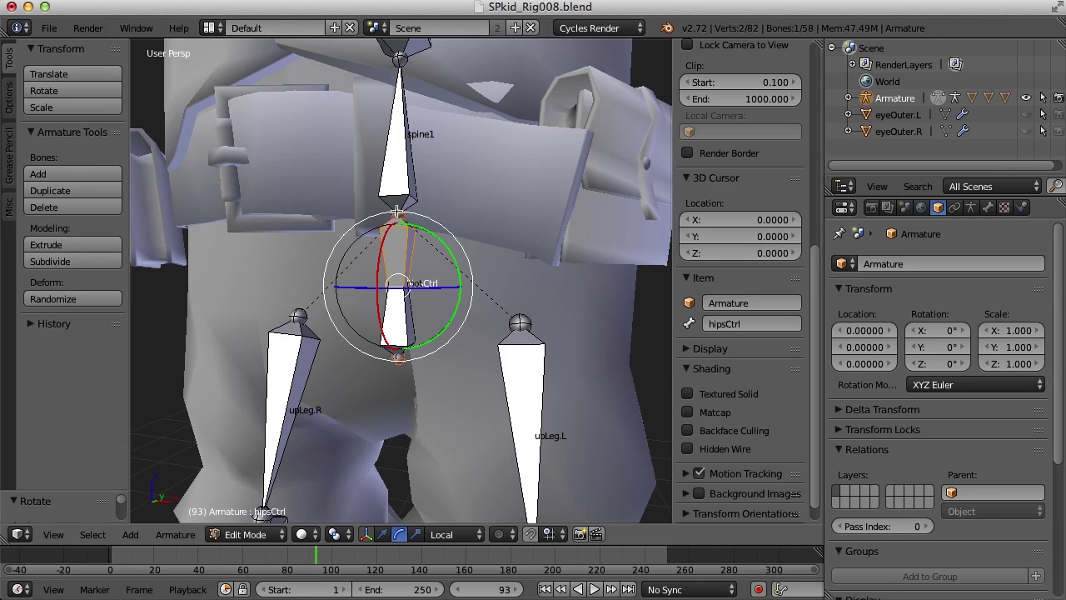
Parent the root bone to hipsCtrl with the Keep Offset option
middle_drag(495, 273, 480, 274)
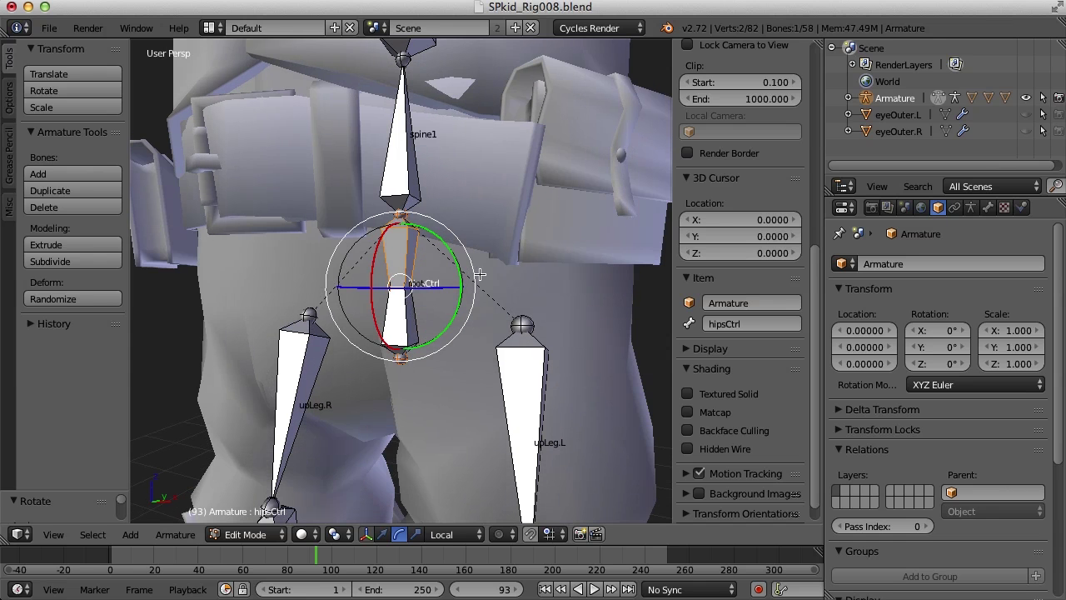
right_click(409, 324)
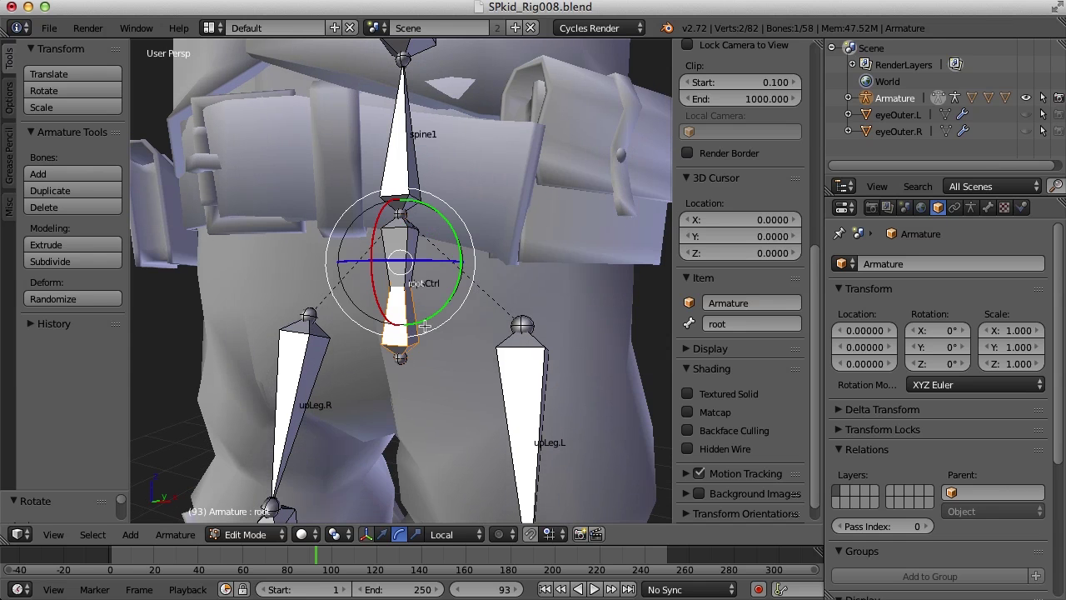
shift+right_click(405, 225)
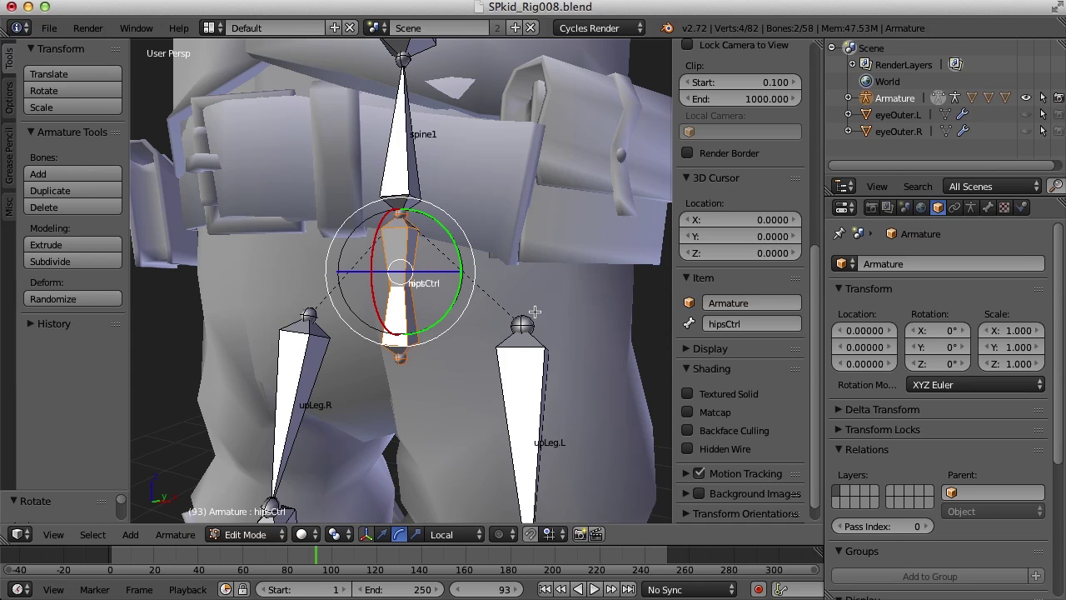
key(ctrl+p)
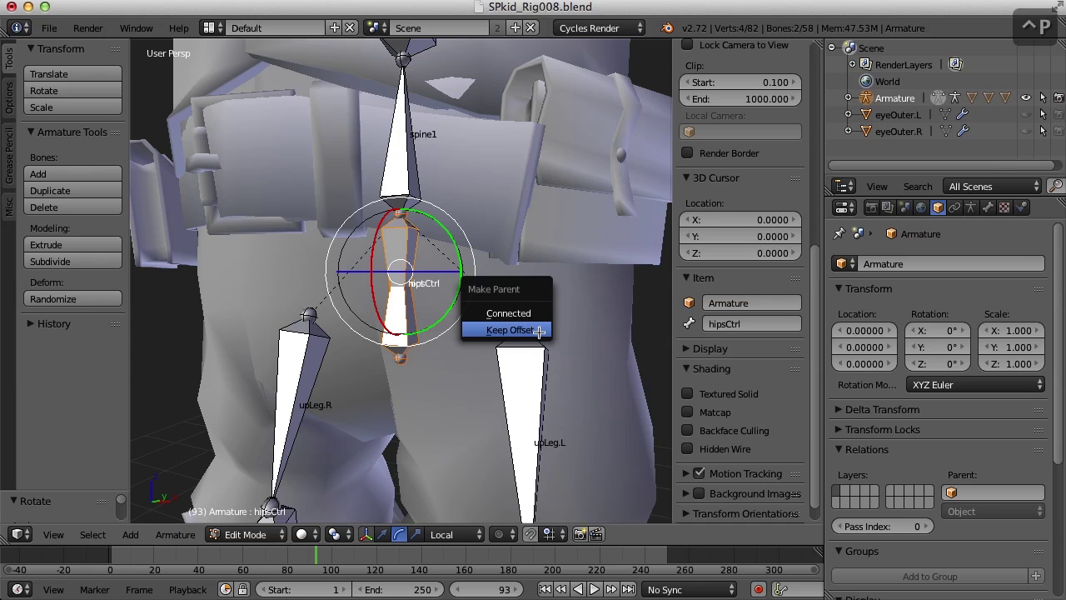
click(537, 331)
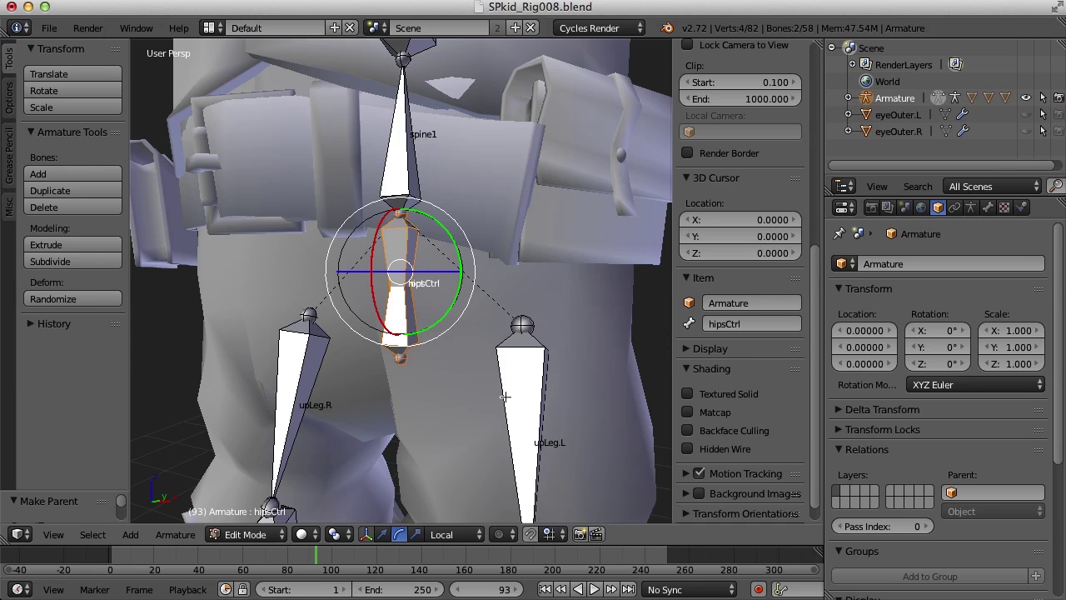
Switch the armature to Pose Mode and make hipsCtrl the only selected bone
middle_drag(483, 386, 527, 347)
key(ctrl+Tab)
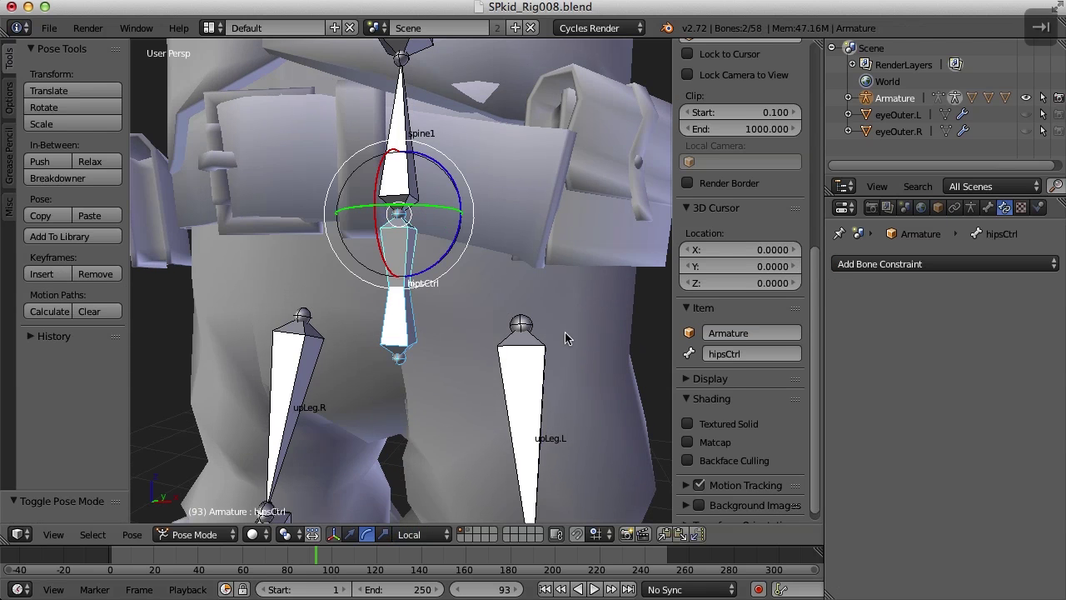
scroll(565, 337, down, 5)
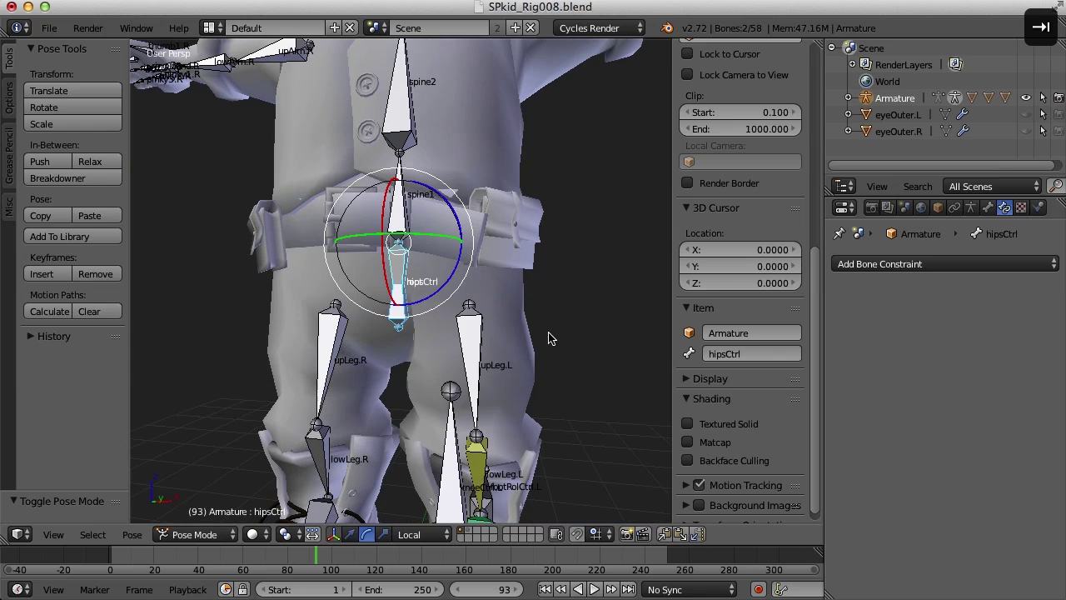
right_click(476, 343)
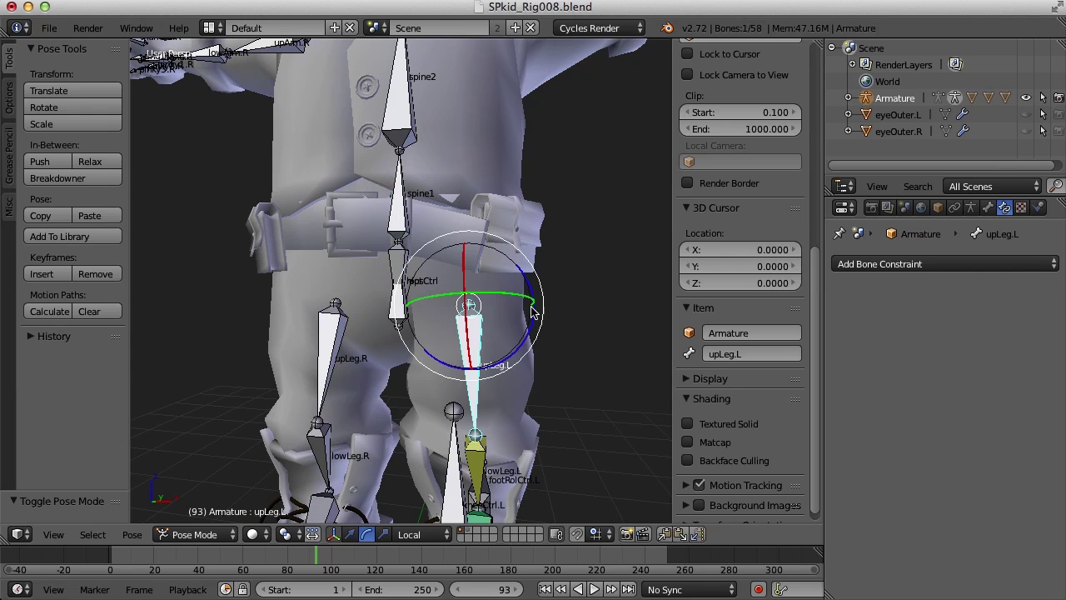
right_click(406, 266)
scroll(507, 364, up, 2)
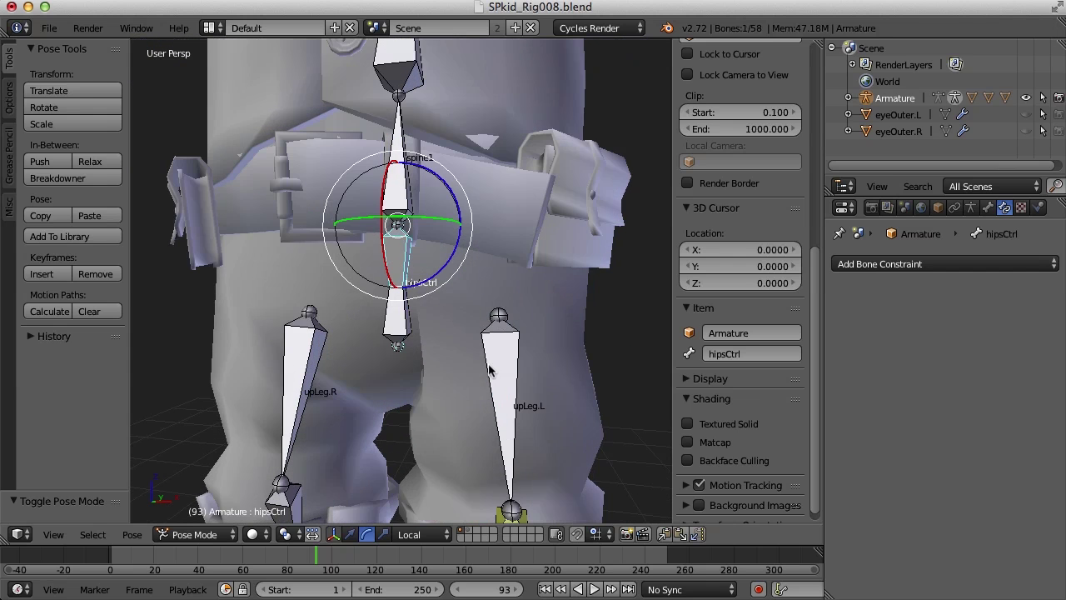
Try rotating hipsCtrl about its local Z axis and undo the rotation
scroll(495, 370, down, 5)
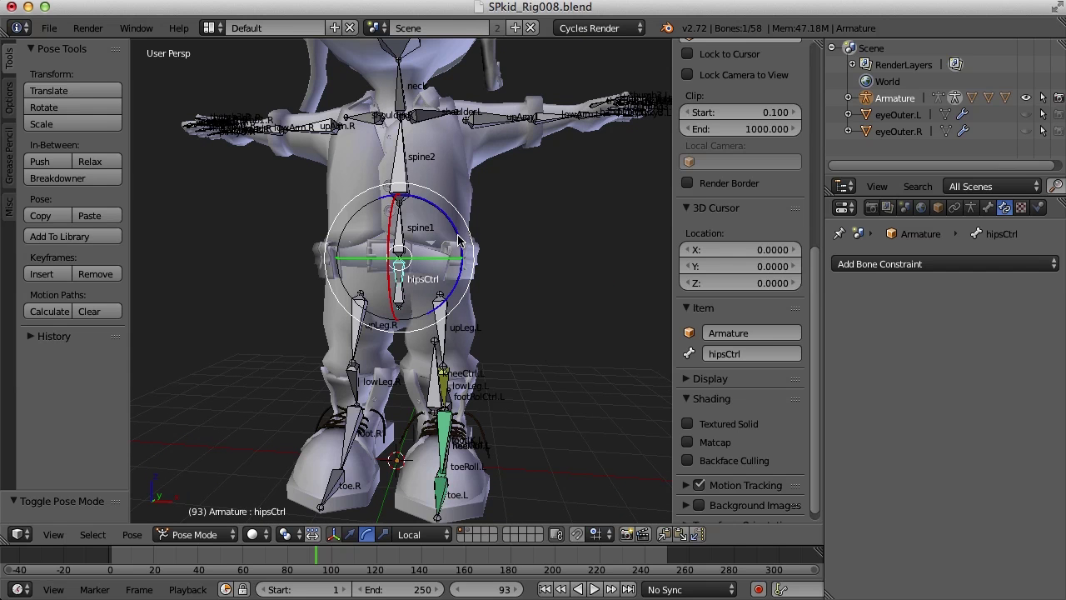
drag(458, 240, 457, 241)
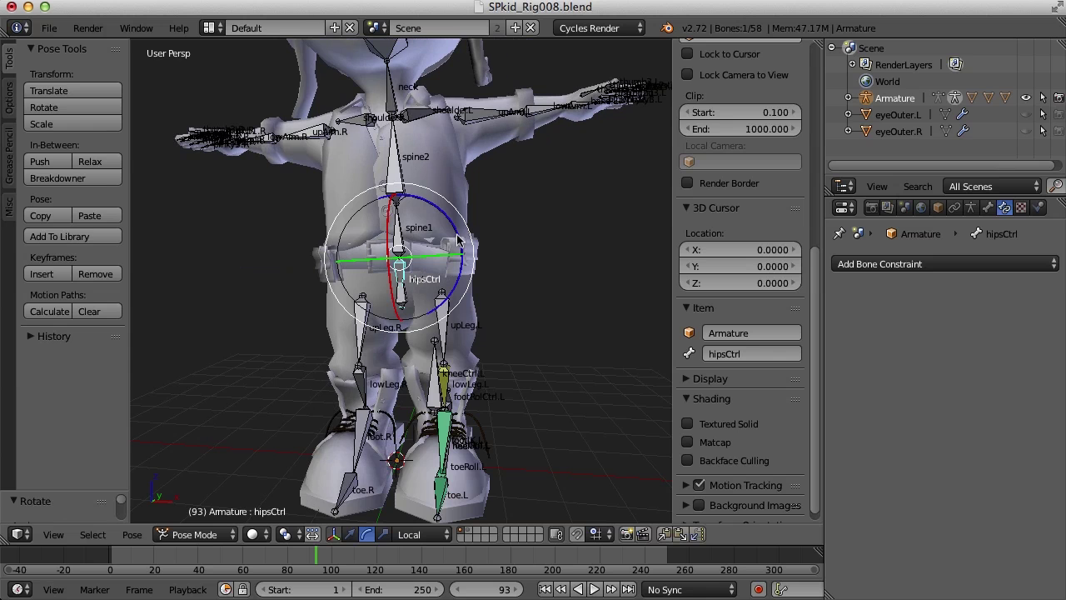
key(super+z)
Move the hipsCtrl bone slightly downward along its local Y axis to lower the character's hips
scroll(504, 265, up, 3)
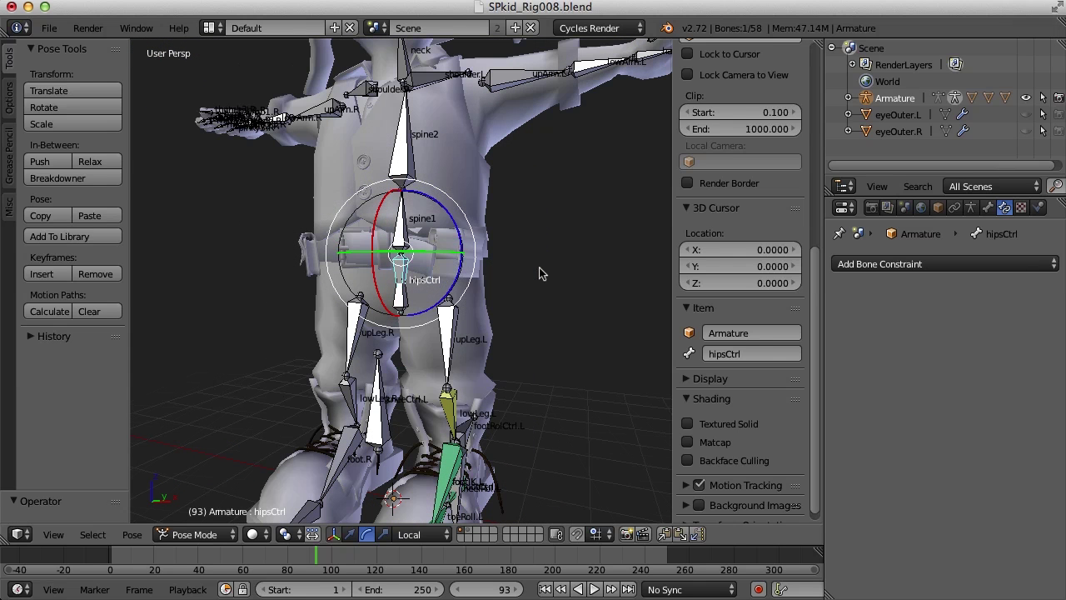
key(ctrl+alt+1)
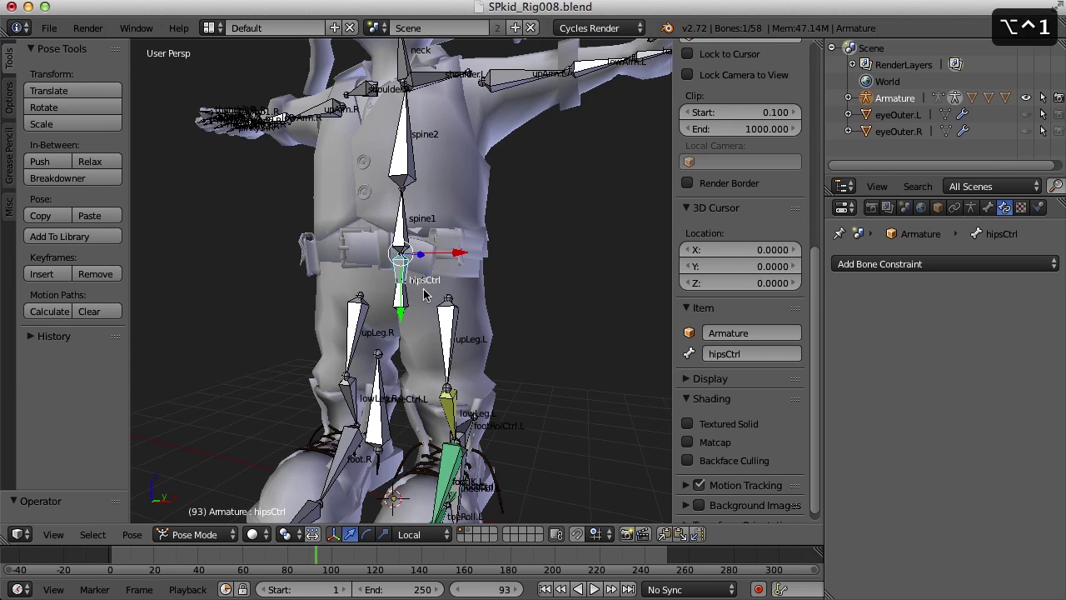
drag(401, 317, 405, 352)
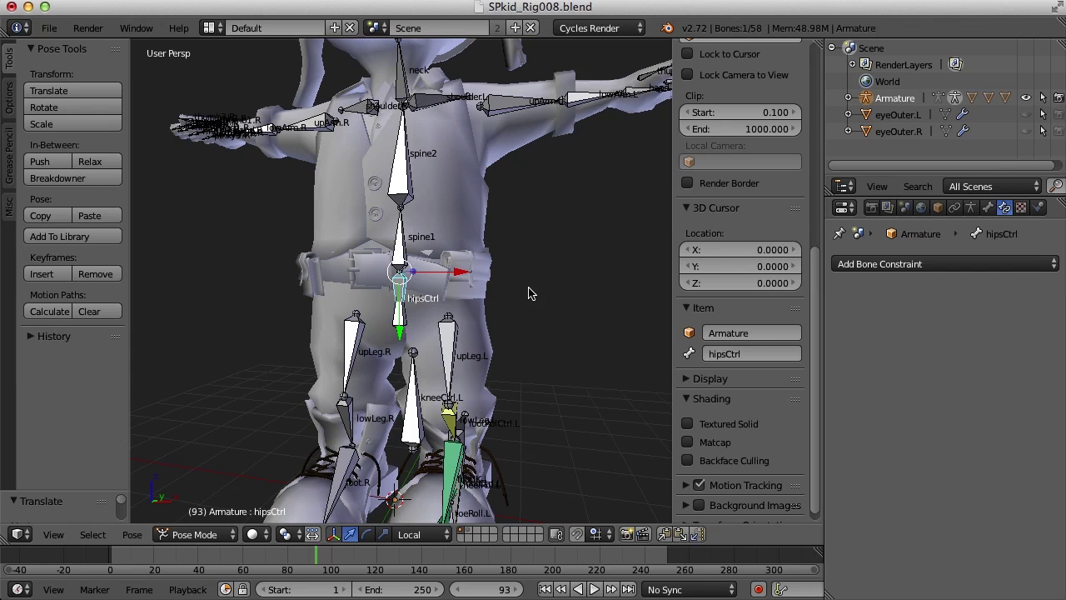
Test tilting the lowered hips by rotating hipsCtrl about its local Z axis, and undo the rotation
key(ctrl+alt+2)
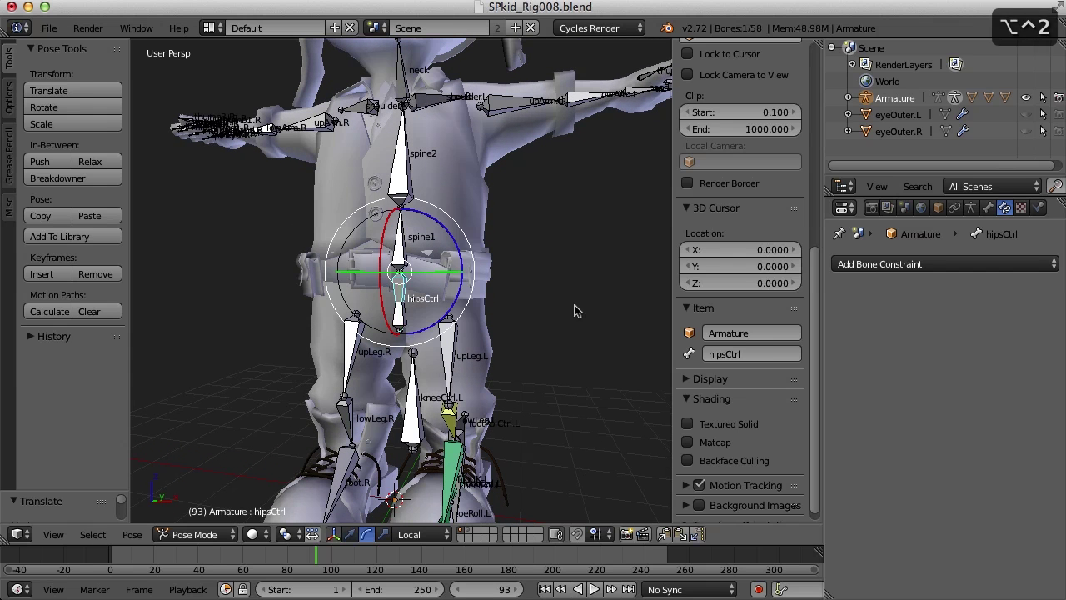
drag(461, 238, 463, 271)
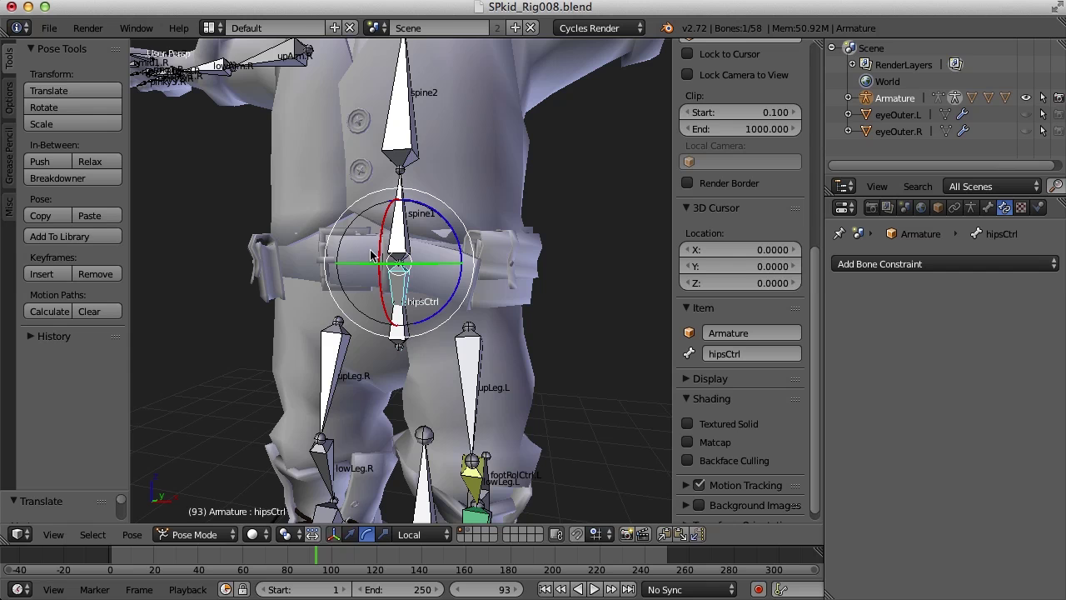
key(r)
drag(457, 234, 479, 241)
key(super+z)
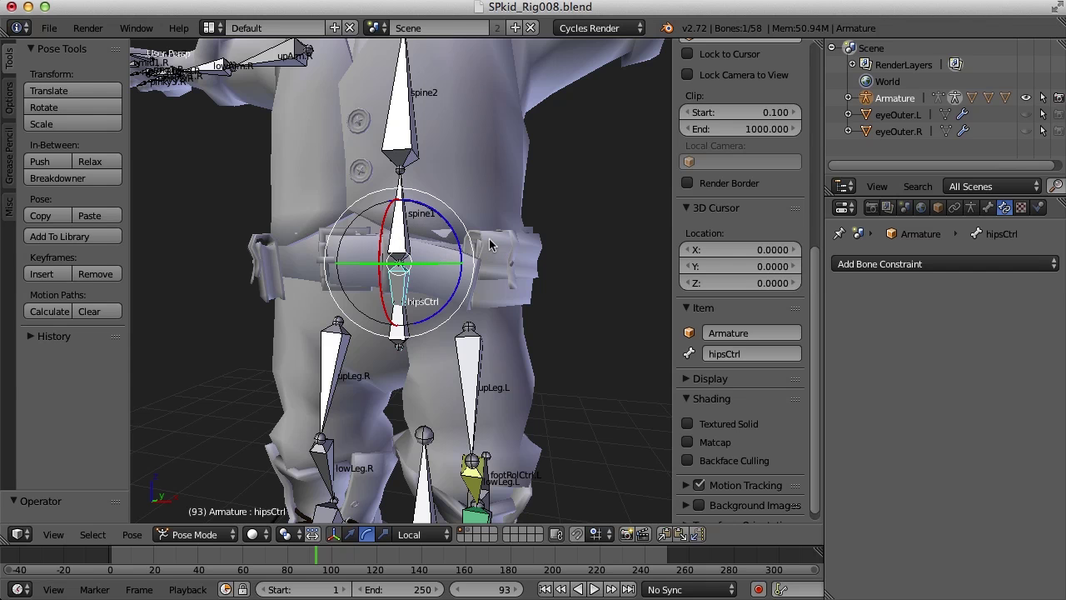
Turn off Inherit Rotation for the spine1 bone in its Relations settings
right_click(400, 233)
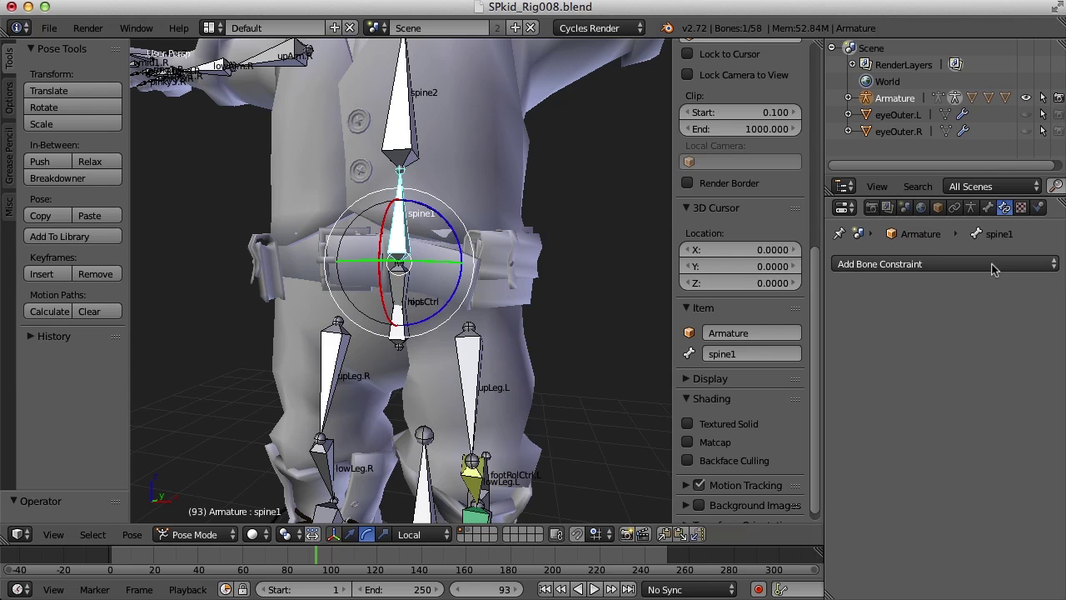
click(989, 209)
scroll(952, 402, down, 5)
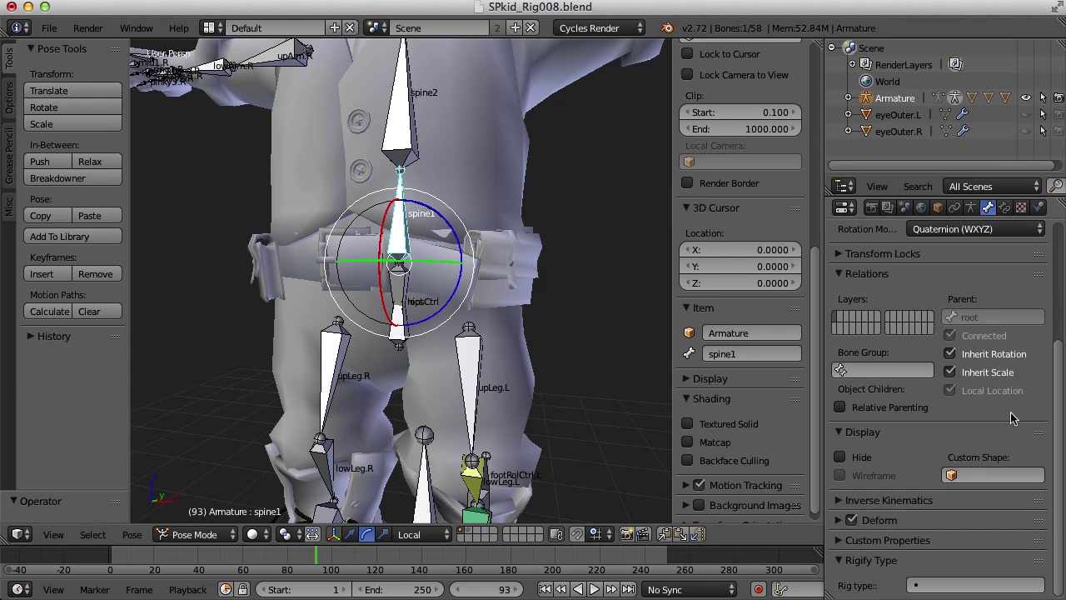
click(951, 355)
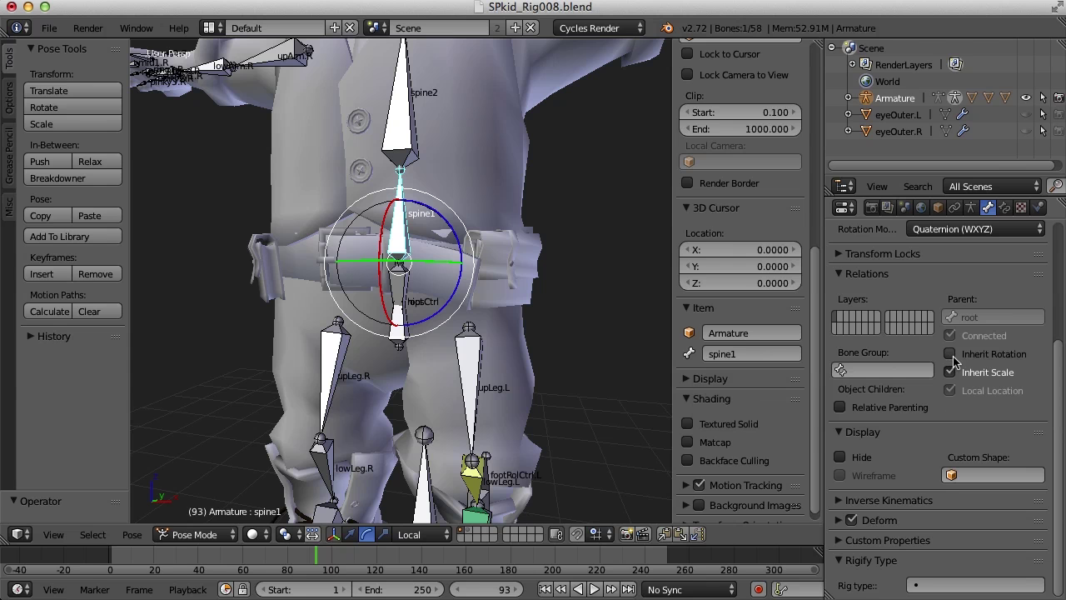
Test the hips and spine separation by rotating hipsCtrl and spine1 independently about their local Z axes
right_click(401, 287)
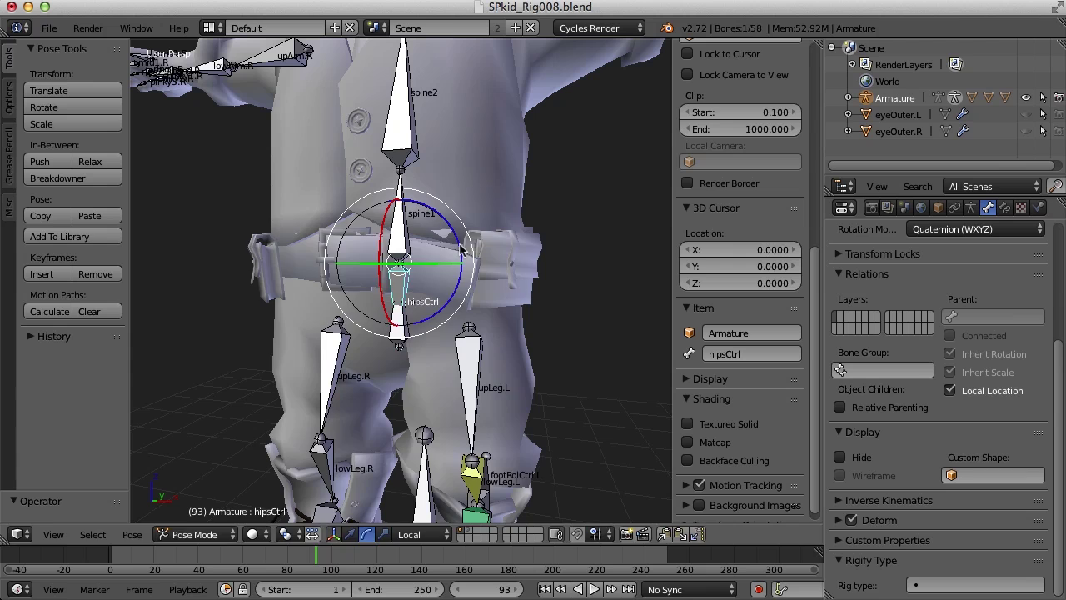
mouse_move(460, 250)
mouse_down()
mouse_move(458, 271)
mouse_move(450, 255)
mouse_up()
key(super+z)
mouse_move(457, 242)
mouse_down()
mouse_move(455, 271)
mouse_move(446, 225)
mouse_move(446, 240)
mouse_up()
right_click(403, 214)
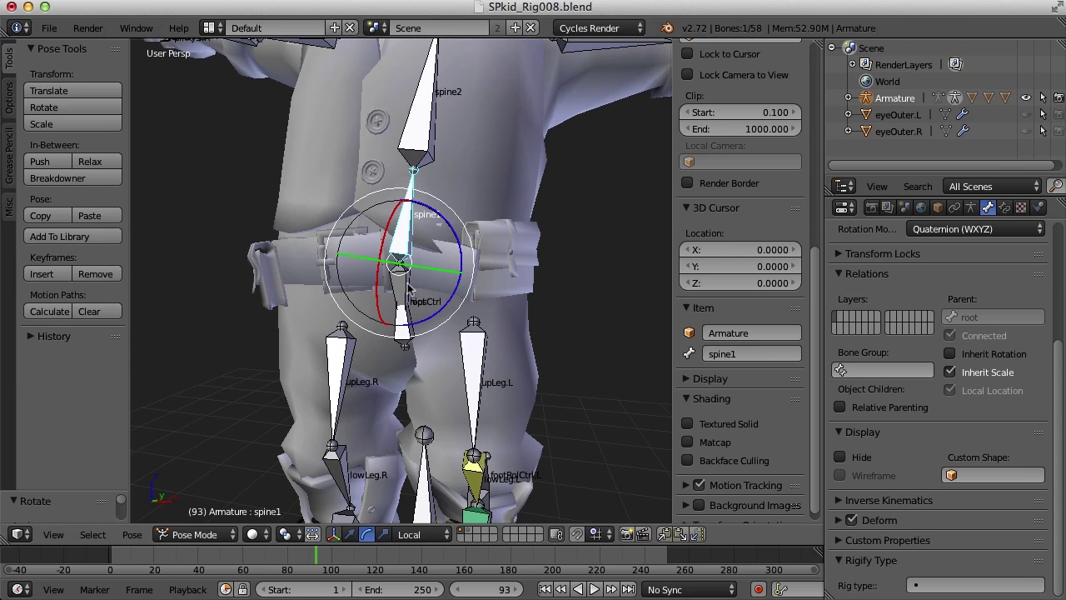
right_click(407, 296)
mouse_move(453, 294)
mouse_down()
mouse_move(428, 292)
mouse_move(458, 317)
mouse_move(461, 285)
mouse_move(463, 311)
mouse_up()
Clear the pose rotation and location of all bones, and deselect them
key(a)
key(a)
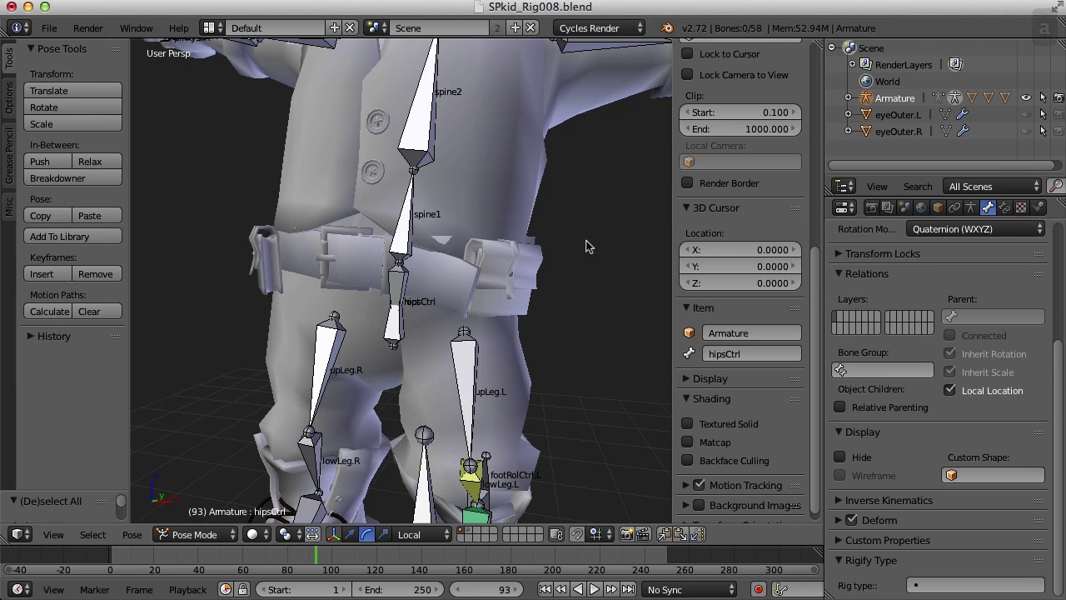
key(alt+r)
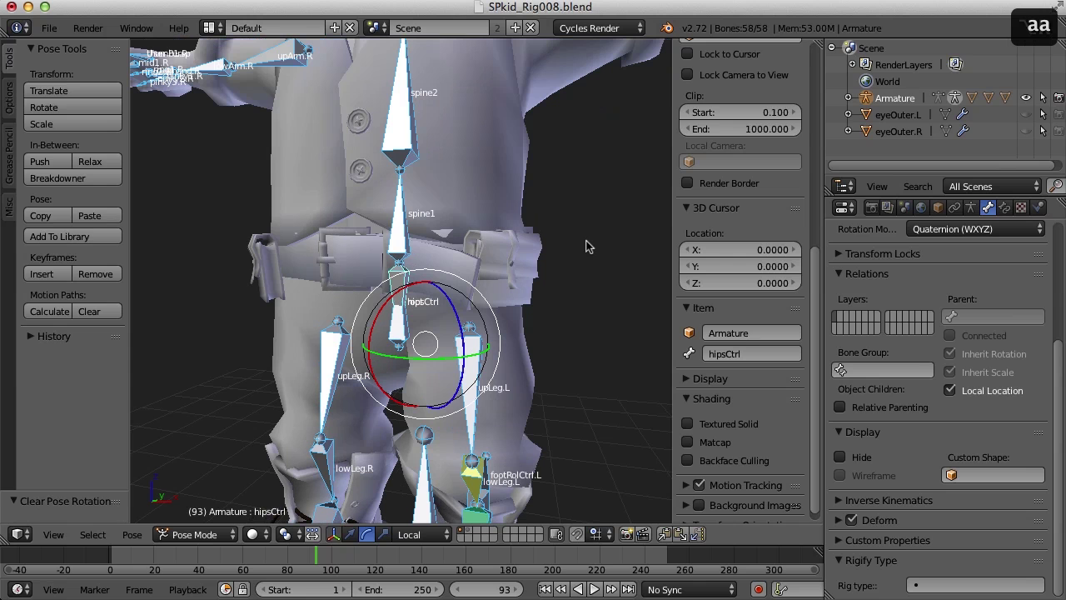
key(alt+g)
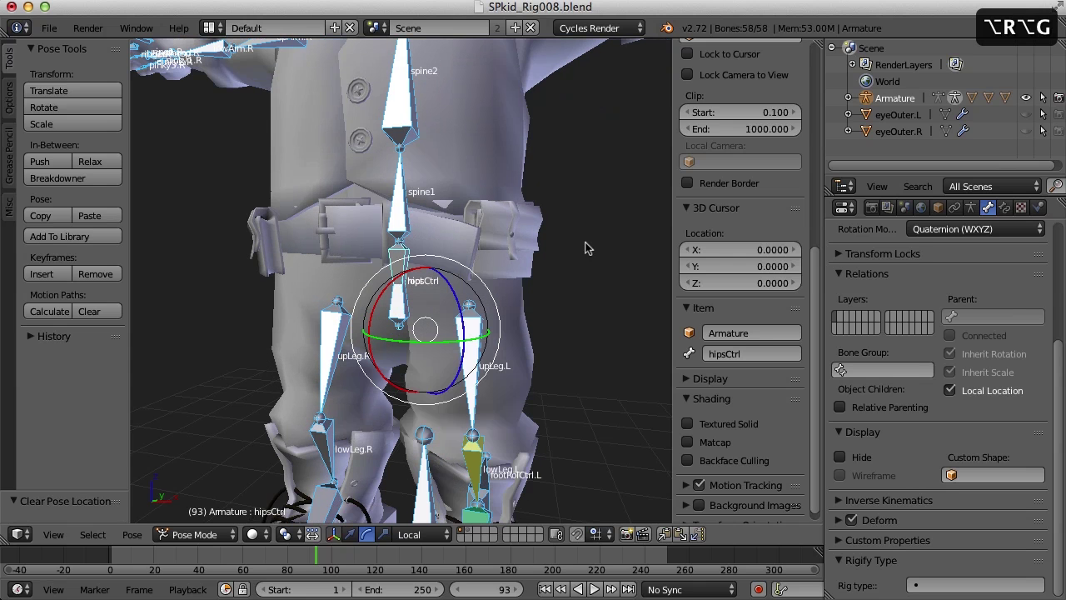
key(a)
Turn off Inherit Rotation for the head bone
scroll(570, 265, down, 2)
shift+middle_drag(563, 240, 533, 337)
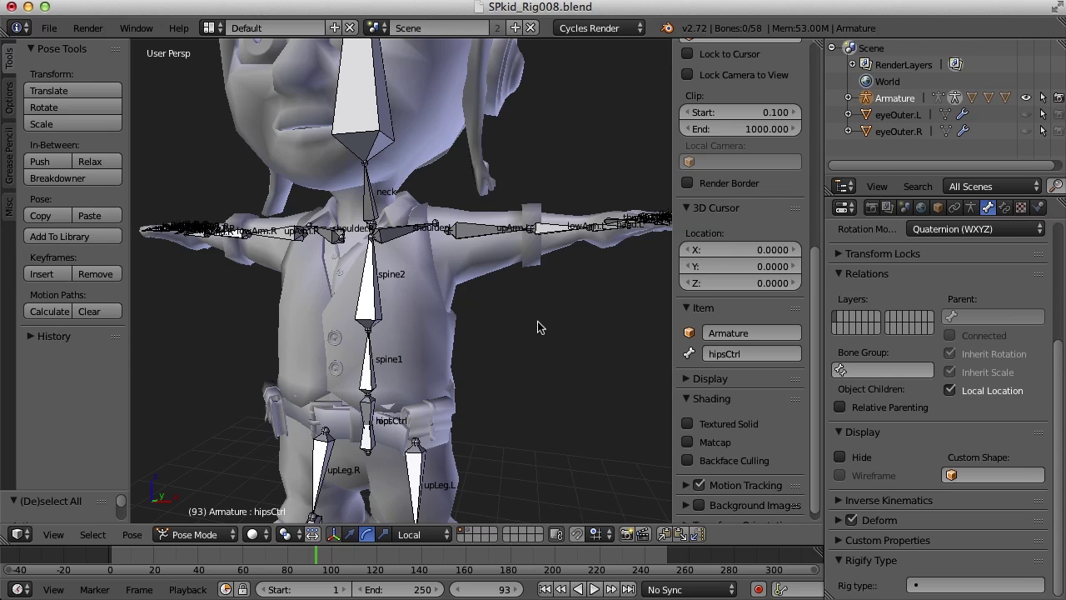
scroll(538, 328, down, 3)
scroll(541, 325, up, 1)
shift+middle_drag(547, 299, 468, 253)
scroll(545, 343, up, 1)
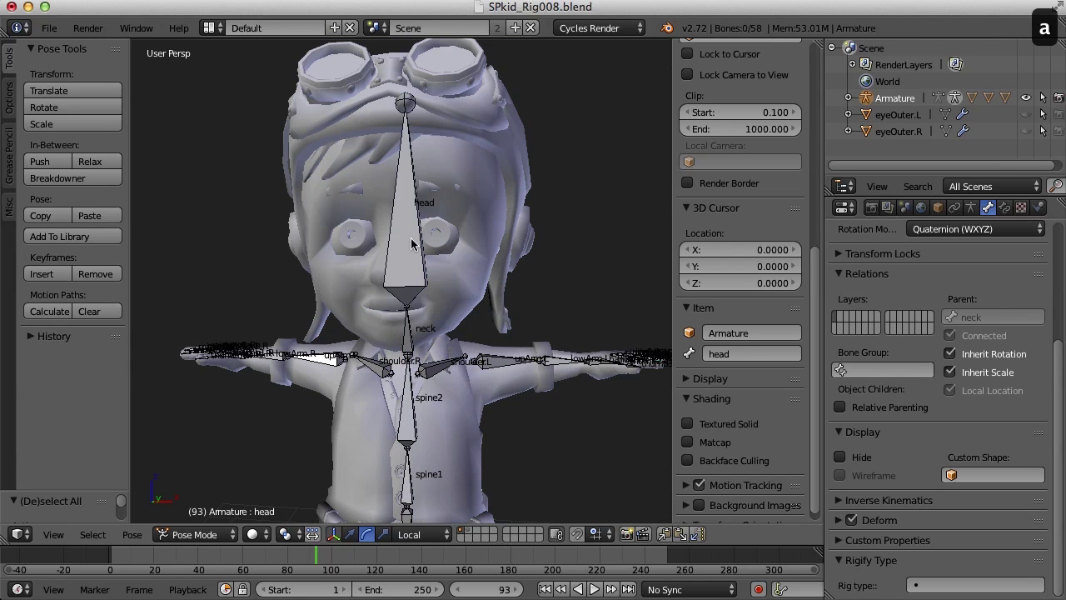
right_click(412, 243)
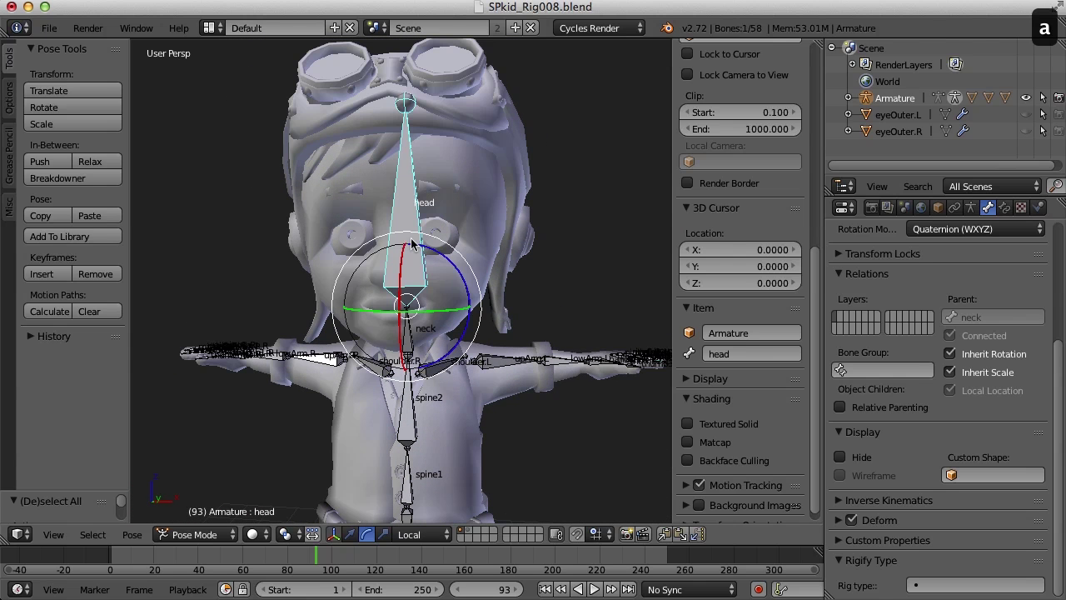
click(950, 354)
Test the head's independence by rotating spine2 about its local Z axis, and undo the rotation
middle_drag(565, 409, 426, 392)
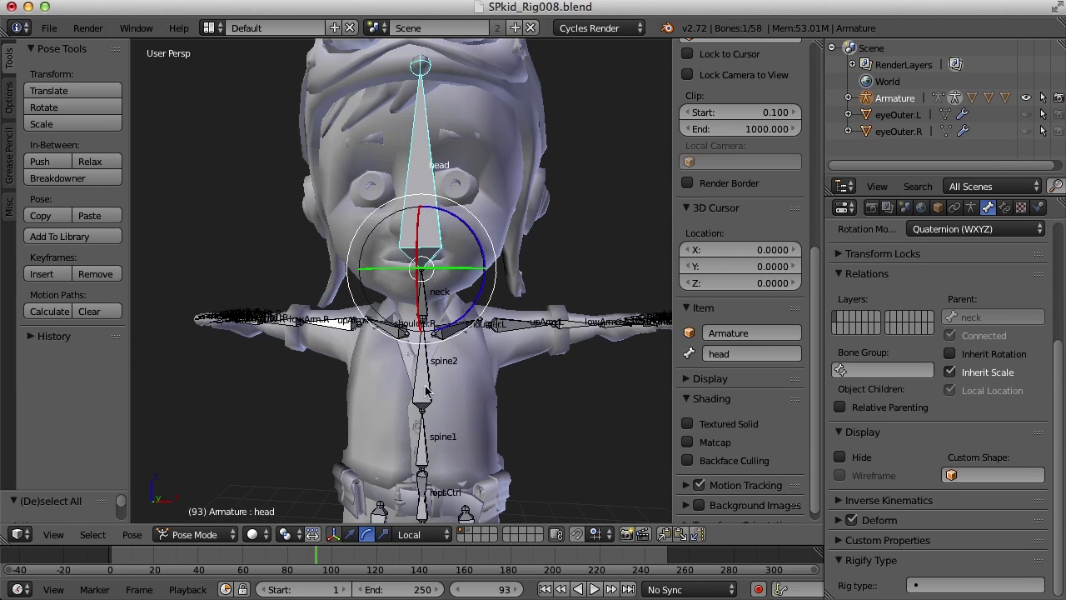
right_click(426, 391)
mouse_move(479, 454)
mouse_down()
mouse_move(466, 492)
mouse_move(481, 428)
mouse_move(468, 464)
mouse_move(483, 431)
mouse_move(487, 450)
mouse_up()
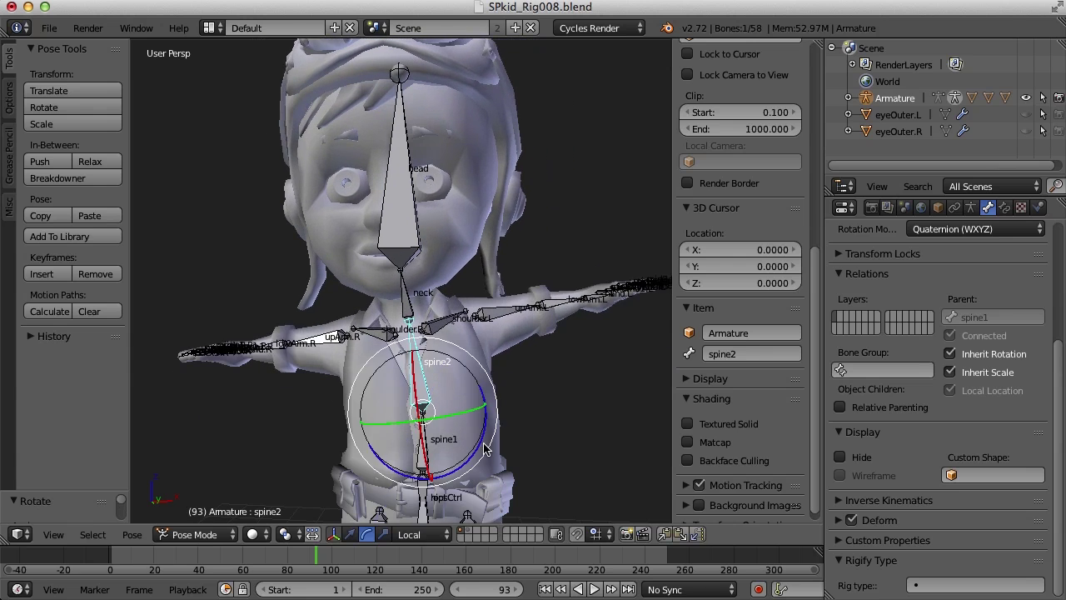
key(super+z)
Try a trackball rotation of spine2 to check how the head and arms follow, and cancel it
scroll(539, 391, down, 5)
scroll(458, 416, up, 3)
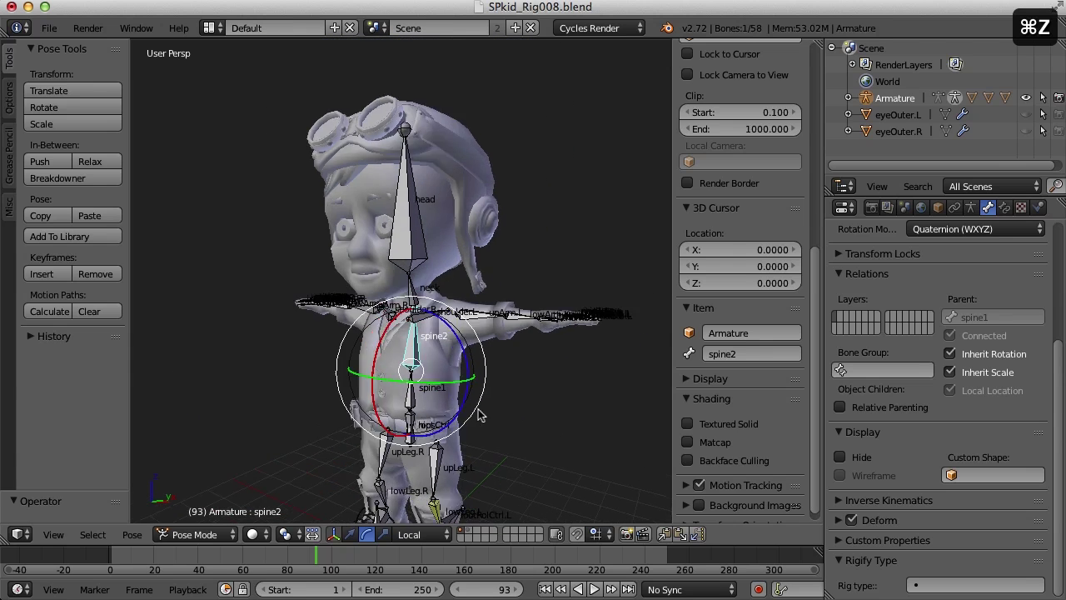
key(r)
key(r)
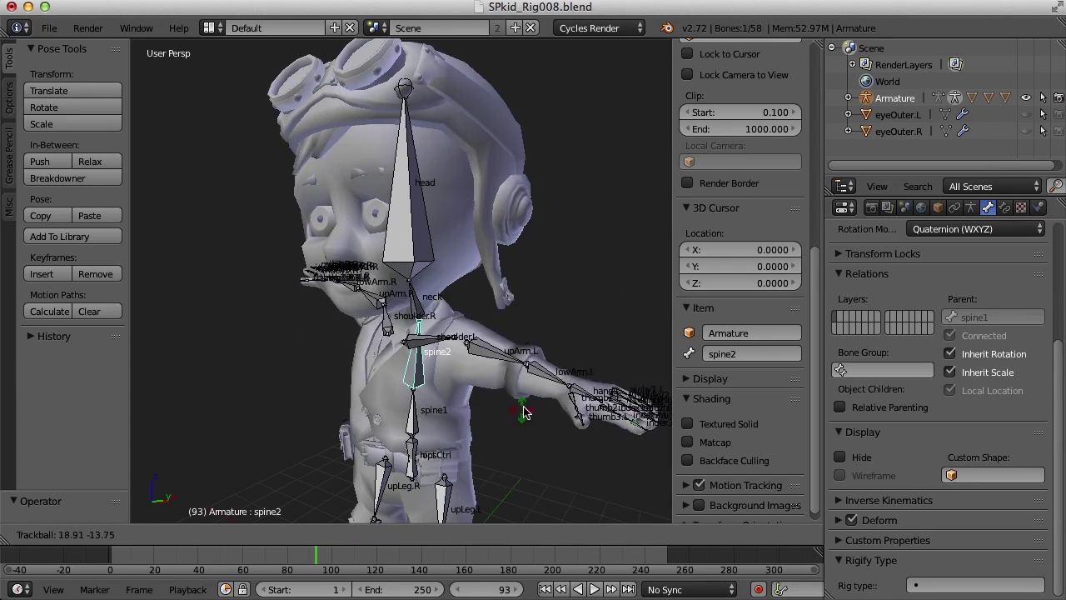
right_click(475, 421)
Test bending spine2 about its local X axis from a side view, and undo the rotation
middle_drag(475, 421, 329, 315)
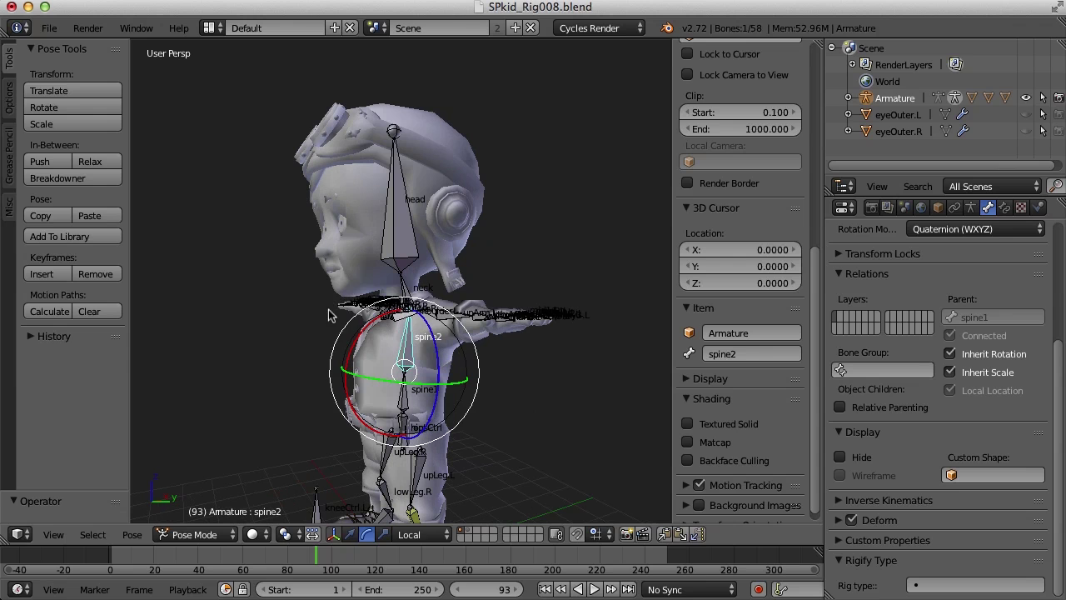
drag(360, 337, 379, 375)
key(super+z)
middle_drag(379, 369, 495, 361)
scroll(466, 368, up, 2)
scroll(495, 368, down, 2)
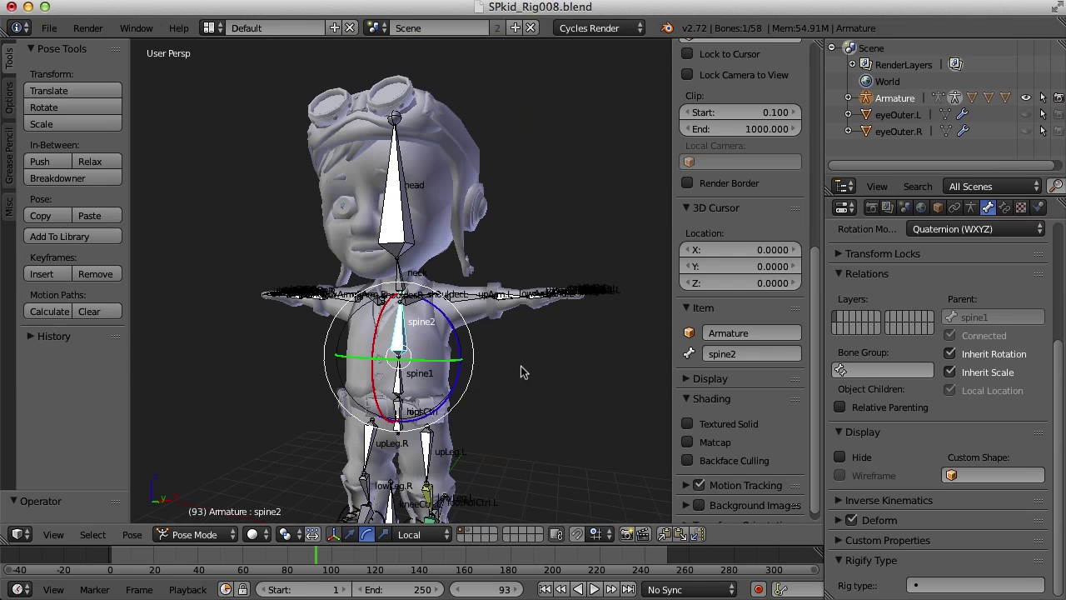
Turn off Inherit Rotation for both upper arm bones, upArm.L and upArm.R, leaving Inherit Scale on
key(a)
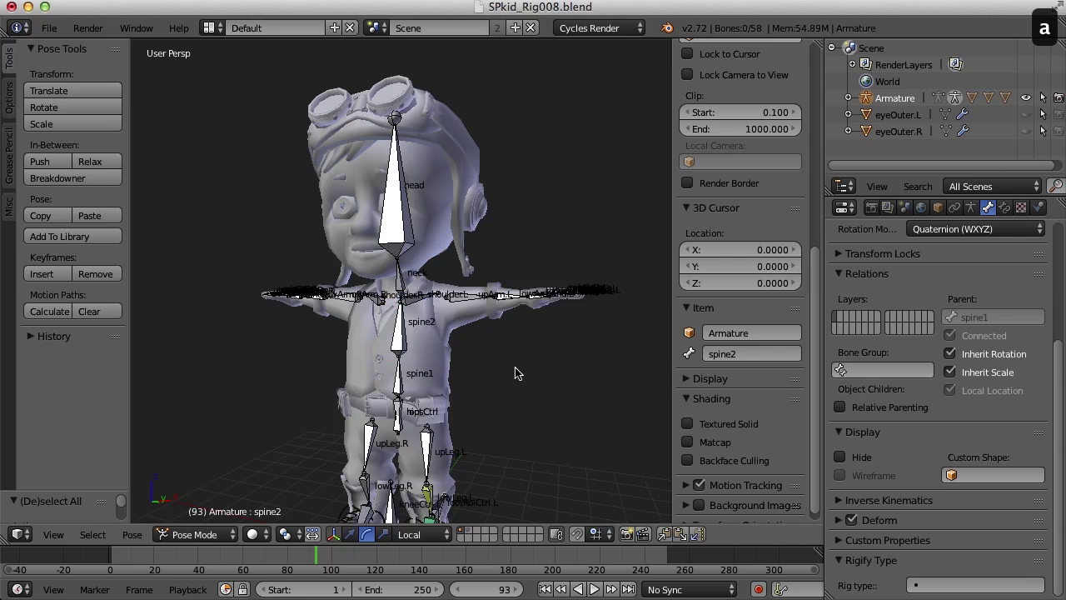
scroll(515, 367, up, 2)
shift+middle_drag(504, 361, 445, 323)
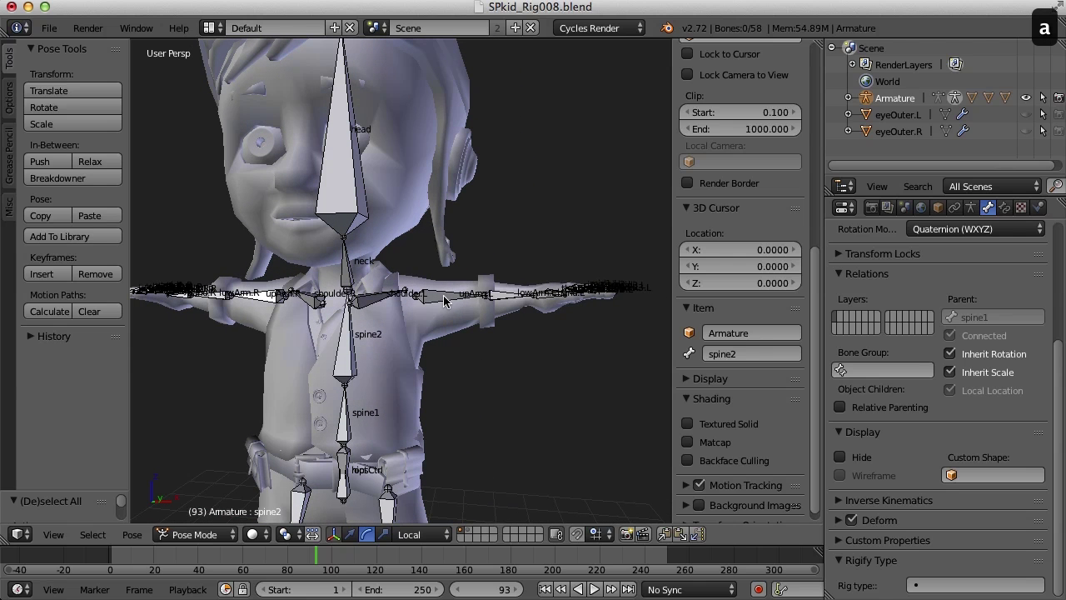
right_click(444, 302)
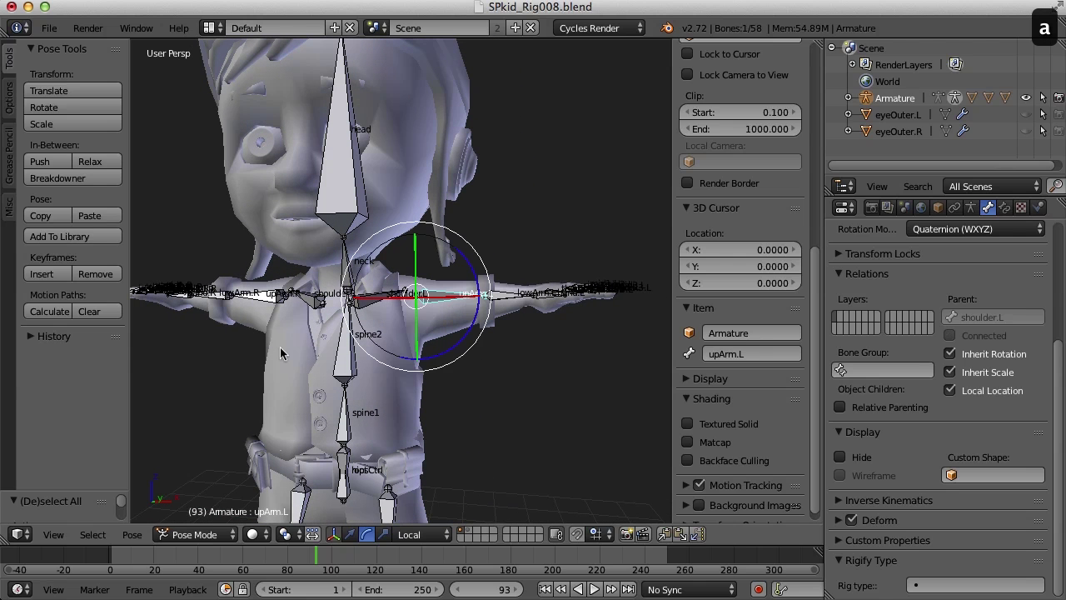
click(950, 373)
right_click(268, 304)
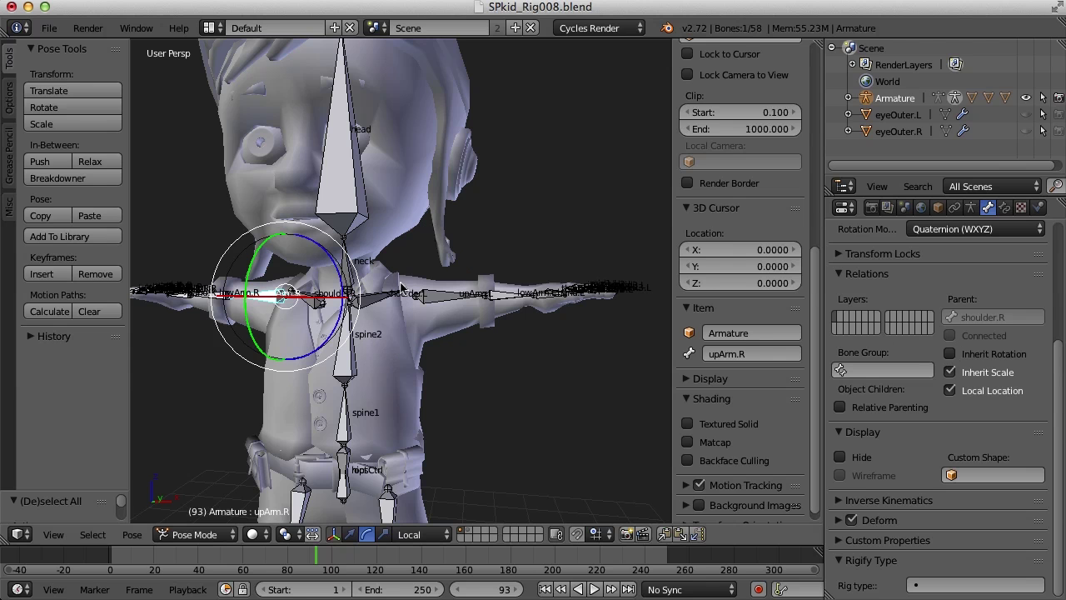
right_click(434, 302)
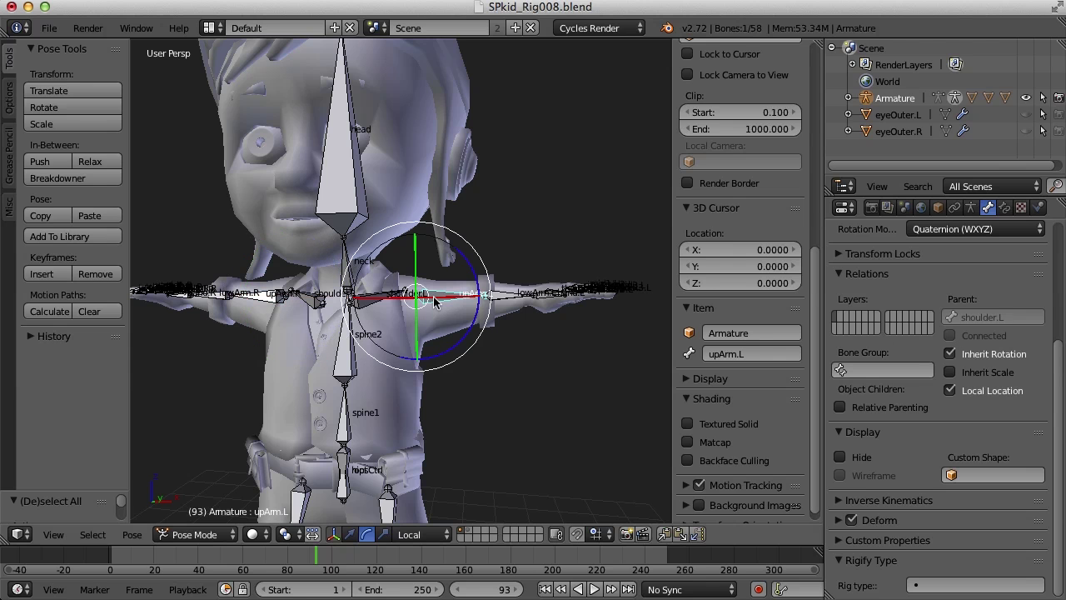
click(950, 372)
click(950, 353)
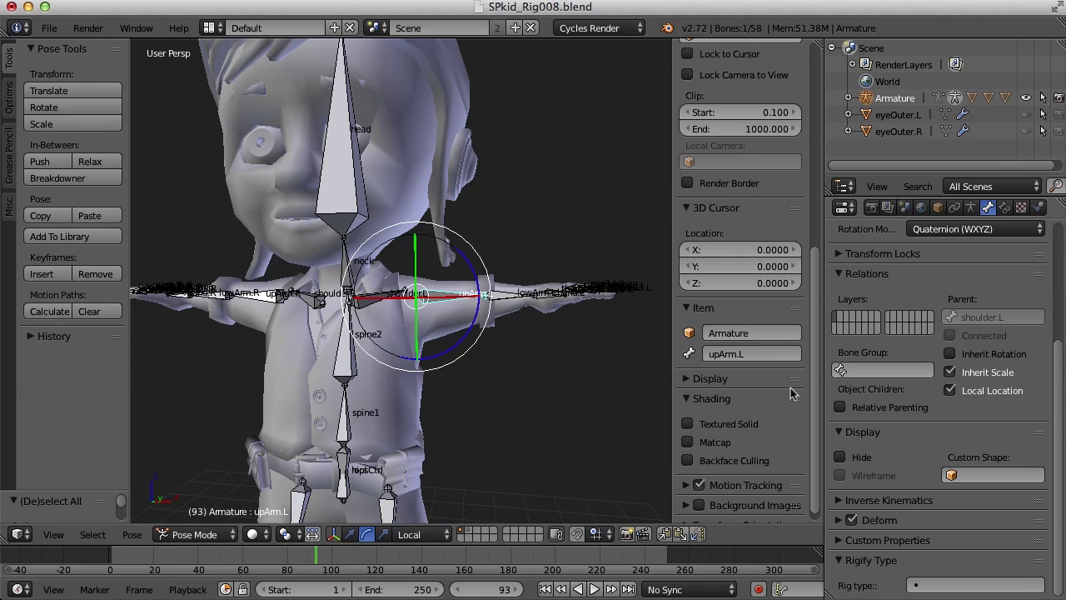
right_click(269, 302)
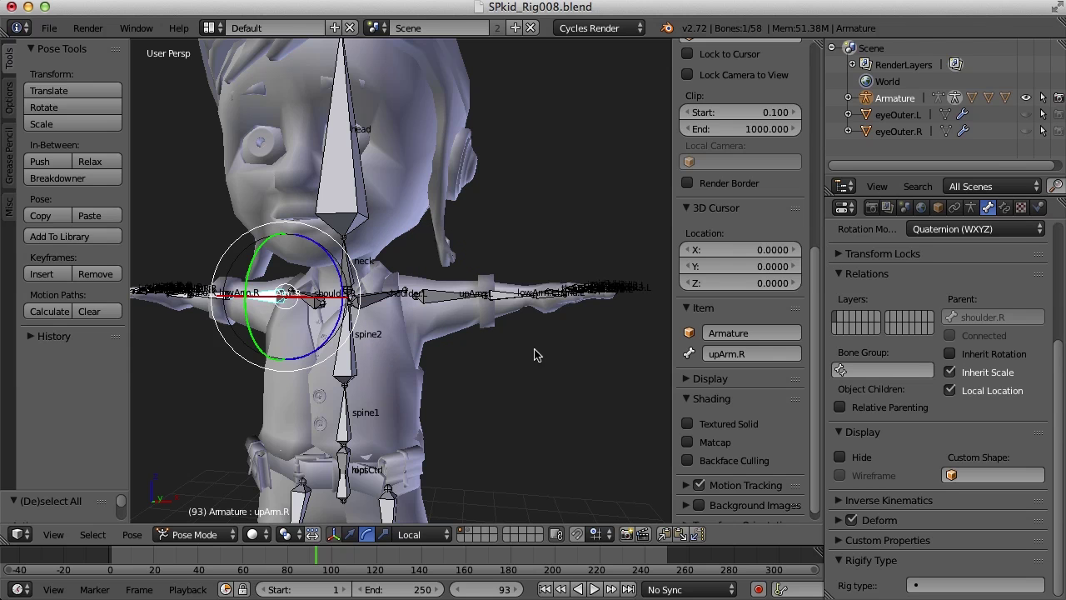
Test the upper arms' independence by rotating spine2 in the front view, and cancel the rotation
key(a)
middle_drag(499, 349, 519, 332)
scroll(485, 355, down, 2)
right_click(417, 319)
key(r)
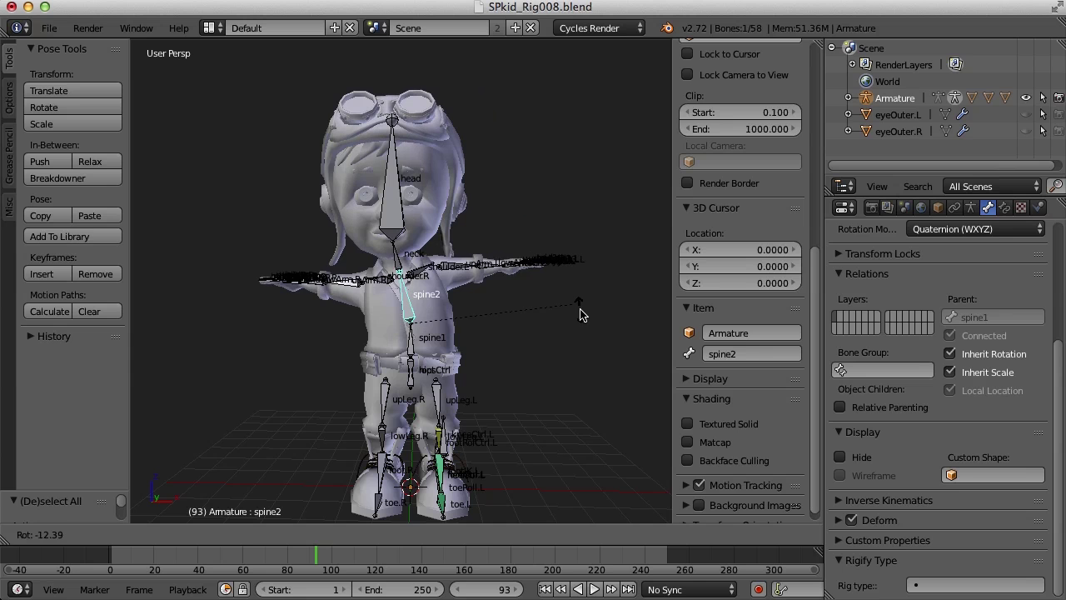
right_click(581, 347)
Try a trackball rotation of spine2 from an angled view, and cancel it
middle_drag(587, 337, 519, 350)
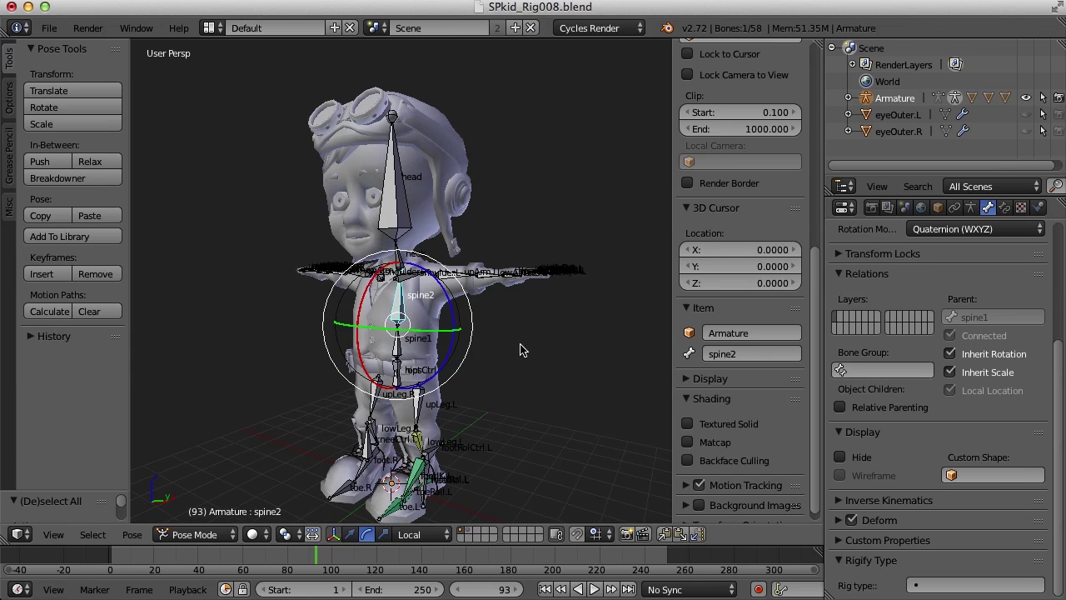
key(r)
key(r)
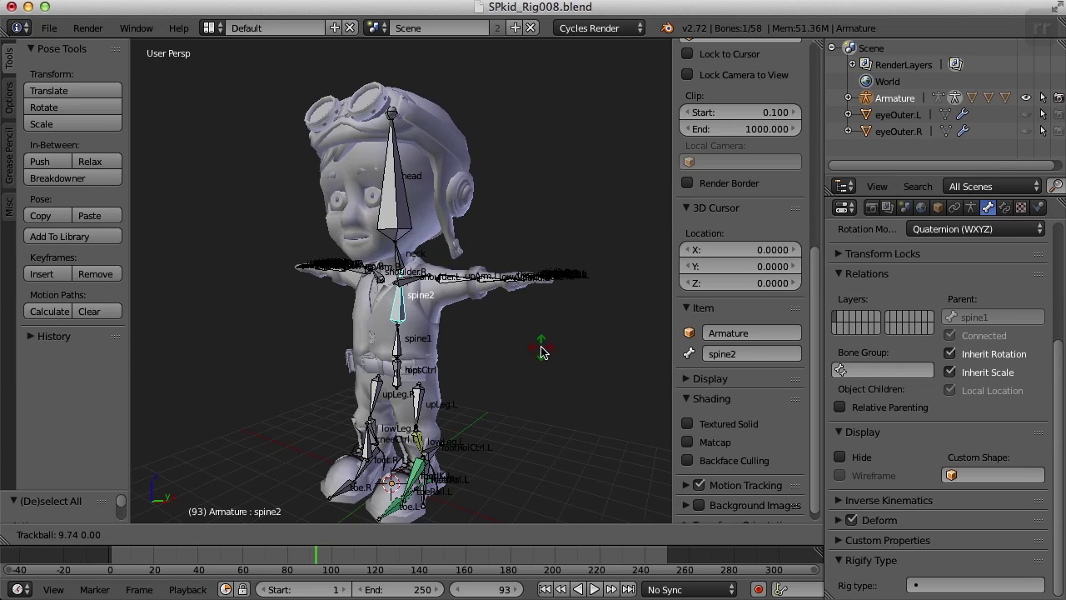
right_click(540, 351)
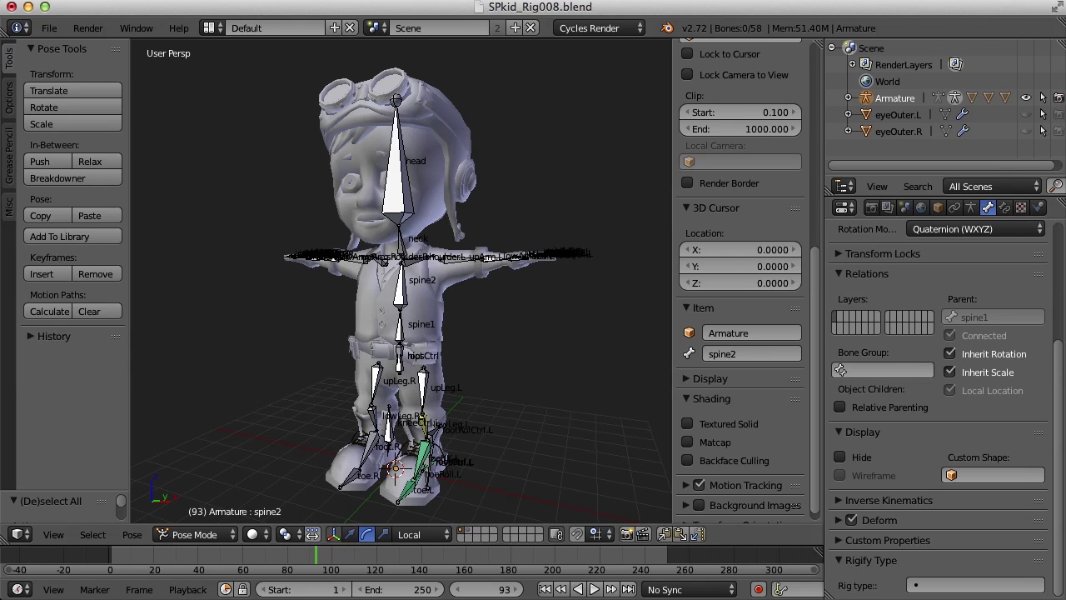